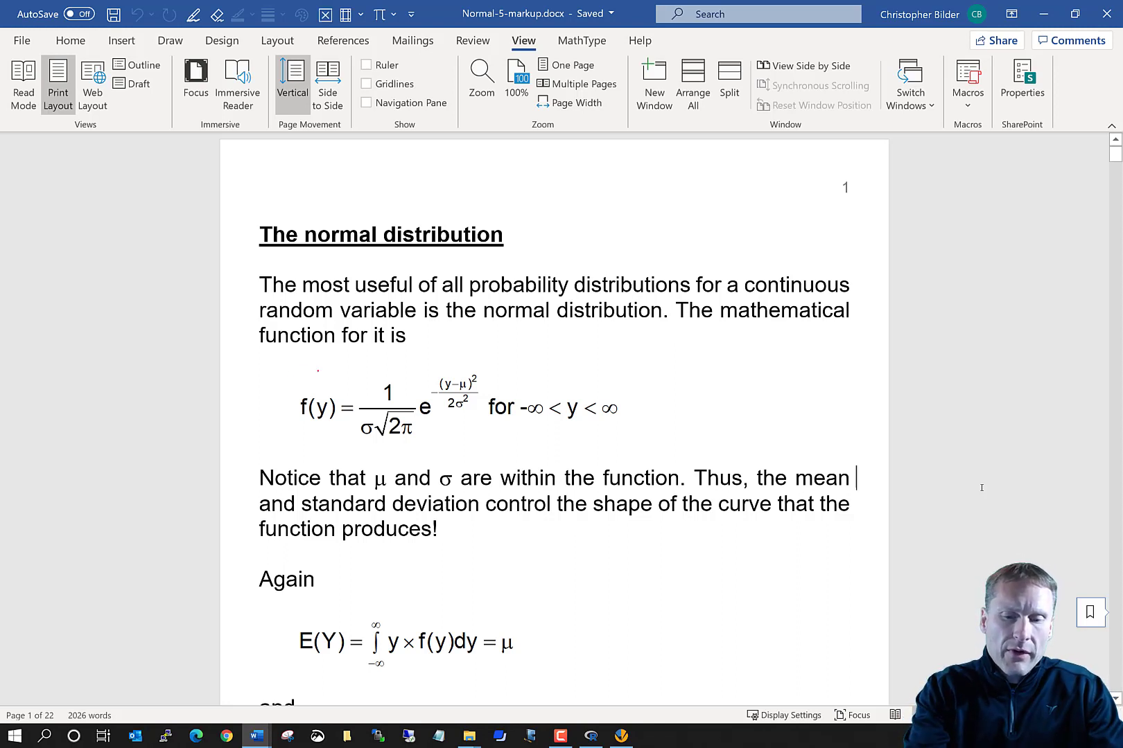
Ink a red bracket by f(y), underline -∞<y<∞, circle e, and add arrows at the exponent and σ.
{"action": "mouse_move", "coordinate": [318, 370]}
{"action": "left_mouse_down"}
{"action": "mouse_move", "coordinate": [275, 374]}
{"action": "mouse_move", "coordinate": [274, 429]}
{"action": "mouse_move", "coordinate": [314, 446]}
{"action": "left_mouse_up"}
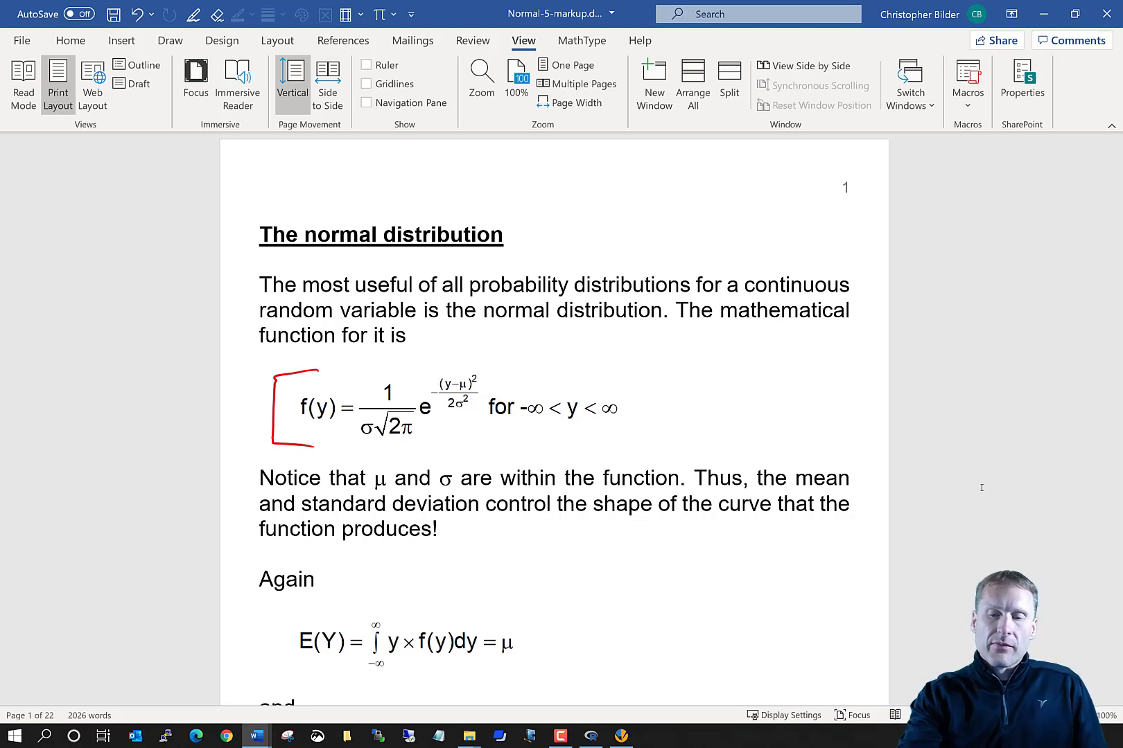
{"action": "mouse_move", "coordinate": [520, 412]}
{"action": "left_mouse_down"}
{"action": "mouse_move", "coordinate": [614, 441]}
{"action": "mouse_move", "coordinate": [627, 416]}
{"action": "left_mouse_up"}
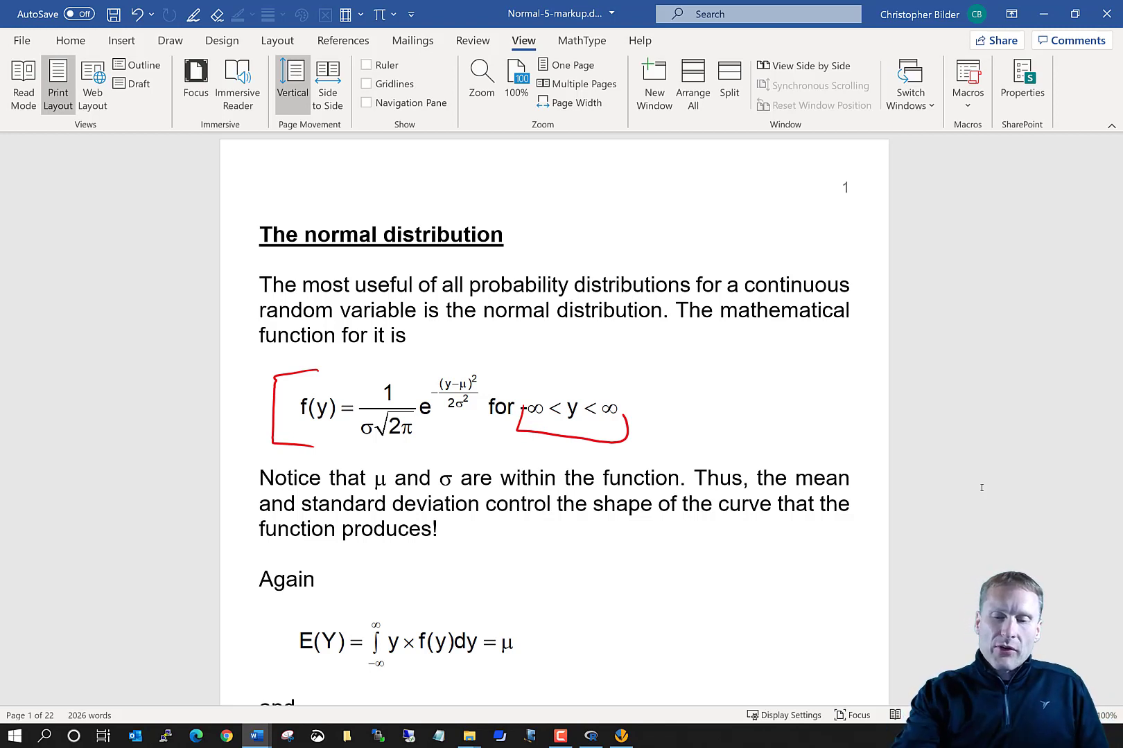
{"action": "mouse_move", "coordinate": [431, 400]}
{"action": "left_mouse_down"}
{"action": "mouse_move", "coordinate": [426, 424]}
{"action": "mouse_move", "coordinate": [438, 418]}
{"action": "mouse_move", "coordinate": [588, 471]}
{"action": "mouse_move", "coordinate": [713, 439]}
{"action": "mouse_move", "coordinate": [707, 397]}
{"action": "mouse_move", "coordinate": [715, 420]}
{"action": "mouse_move", "coordinate": [738, 416]}
{"action": "mouse_move", "coordinate": [751, 383]}
{"action": "mouse_move", "coordinate": [782, 404]}
{"action": "left_mouse_up"}
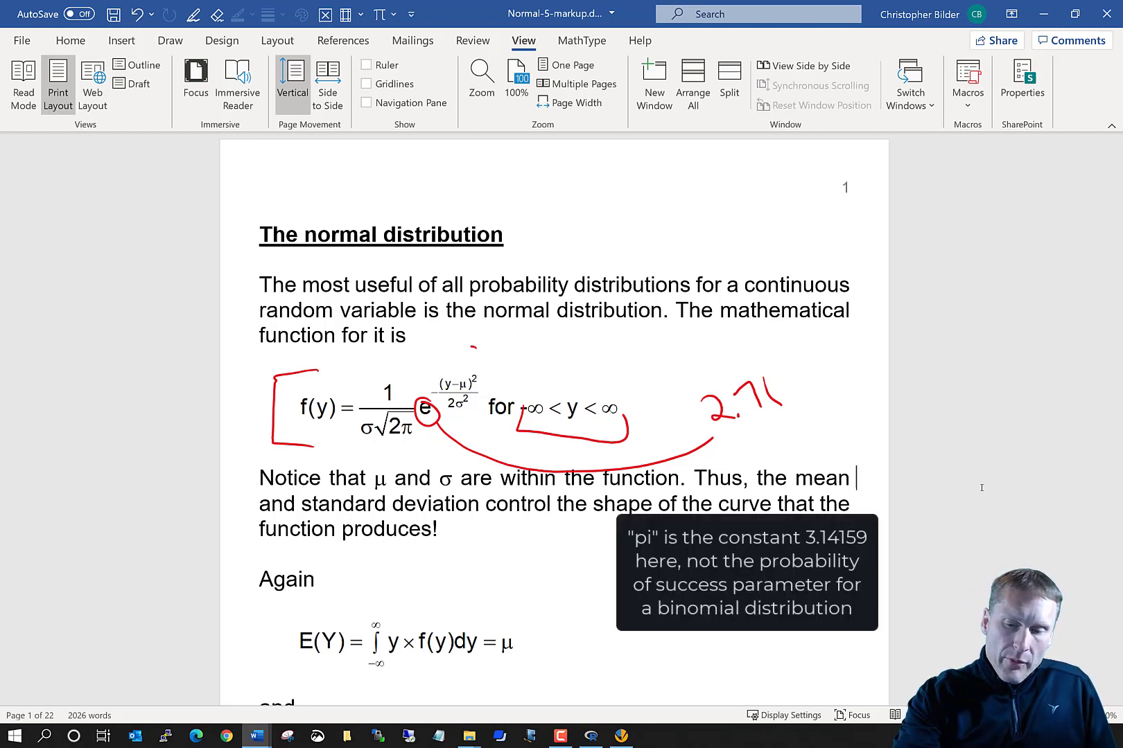
{"action": "left_click_drag", "start_coordinate": [473, 347], "coordinate": [466, 374]}
{"action": "mouse_move", "coordinate": [375, 440]}
{"action": "left_mouse_down"}
{"action": "mouse_move", "coordinate": [370, 458]}
{"action": "mouse_move", "coordinate": [383, 441]}
{"action": "left_mouse_up"}
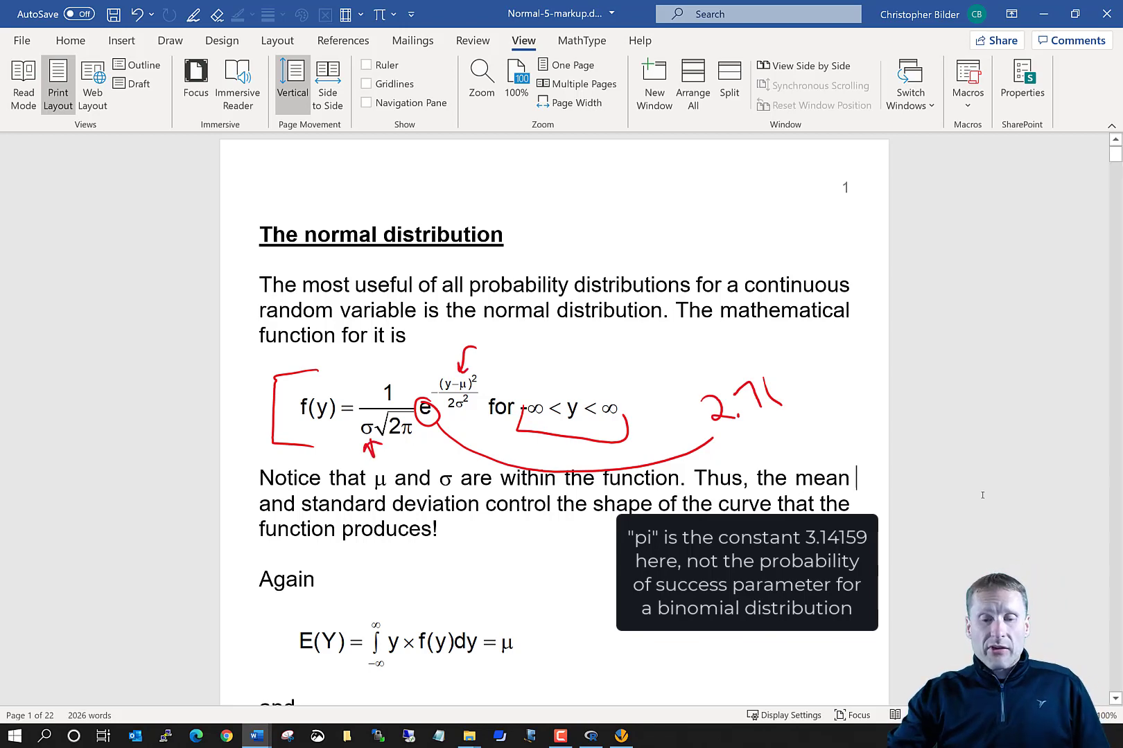
Circle μ in E(Y) and σ² in Var(Y), and underline 'μ and σ' in the Notice sentence.
{"action": "scroll", "coordinate": [823, 607], "scroll_direction": "down", "scroll_amount": 3}
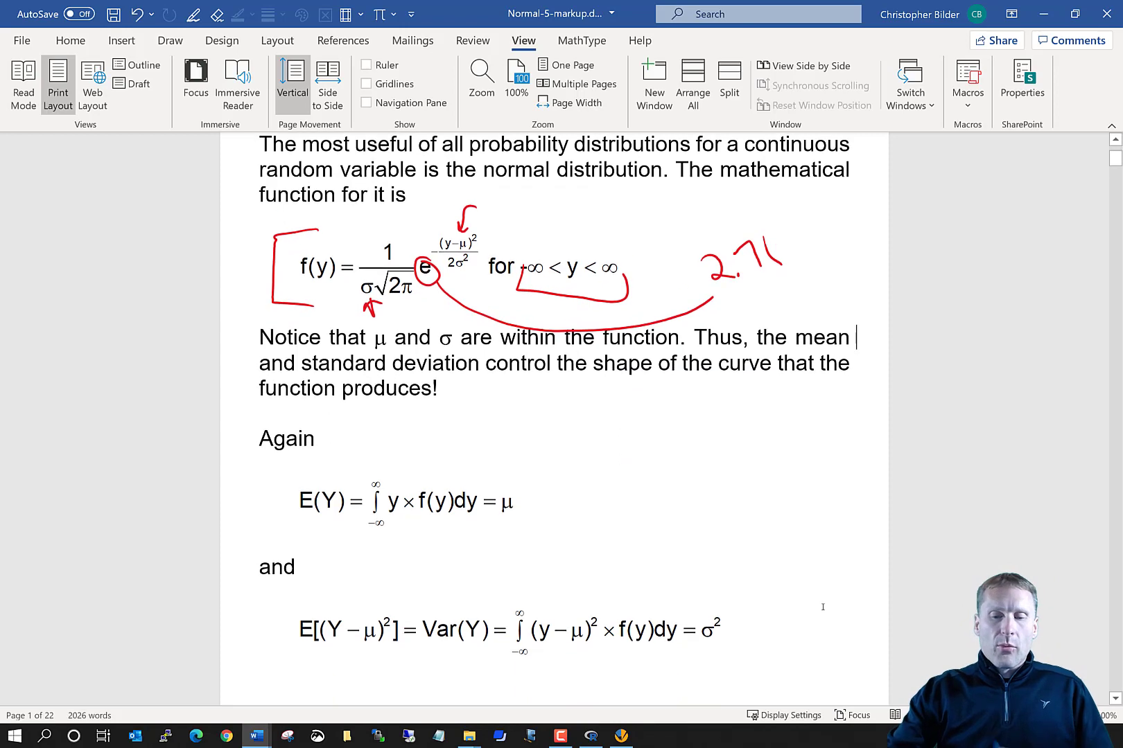
{"action": "mouse_move", "coordinate": [515, 478]}
{"action": "left_mouse_down"}
{"action": "mouse_move", "coordinate": [503, 485]}
{"action": "mouse_move", "coordinate": [533, 485]}
{"action": "mouse_move", "coordinate": [497, 498]}
{"action": "left_mouse_up"}
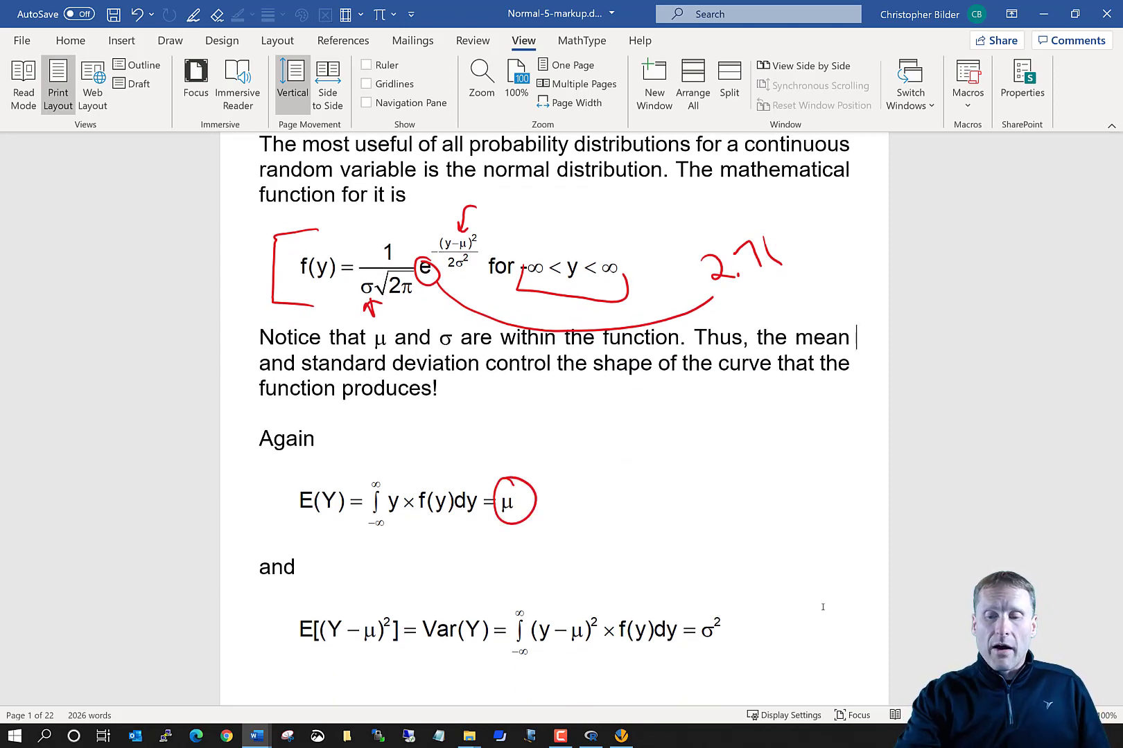
{"action": "mouse_move", "coordinate": [725, 603]}
{"action": "left_mouse_down"}
{"action": "mouse_move", "coordinate": [749, 623]}
{"action": "mouse_move", "coordinate": [729, 594]}
{"action": "left_mouse_up"}
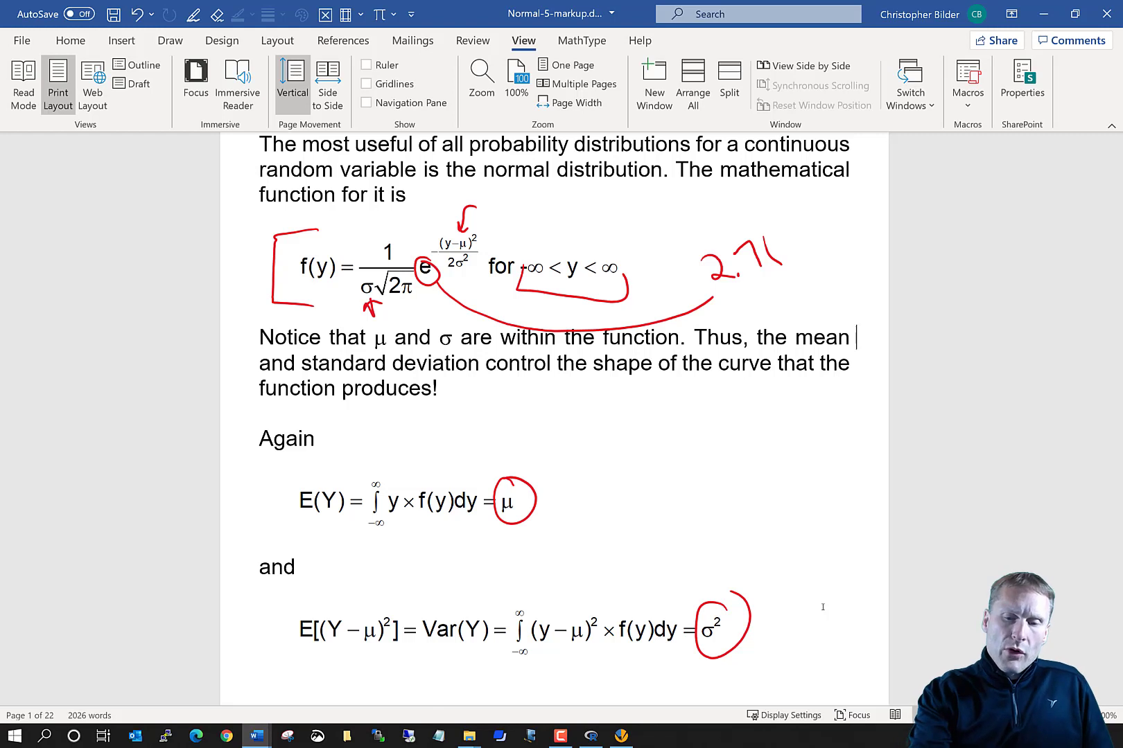
{"action": "left_click_drag", "start_coordinate": [359, 353], "coordinate": [461, 352]}
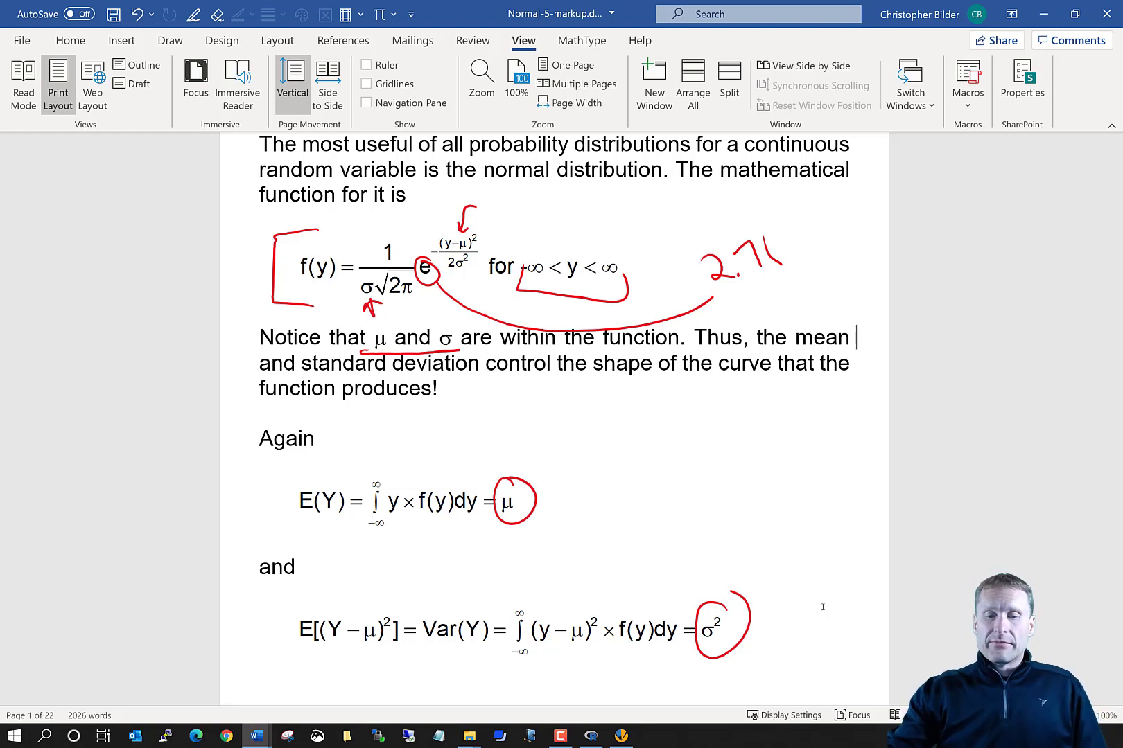
Circle the μ label beneath the peak of the page-2 normal curve in red ink.
{"action": "scroll", "coordinate": [914, 606], "scroll_direction": "down", "scroll_amount": 5}
{"action": "scroll", "coordinate": [913, 606], "scroll_direction": "down", "scroll_amount": 6}
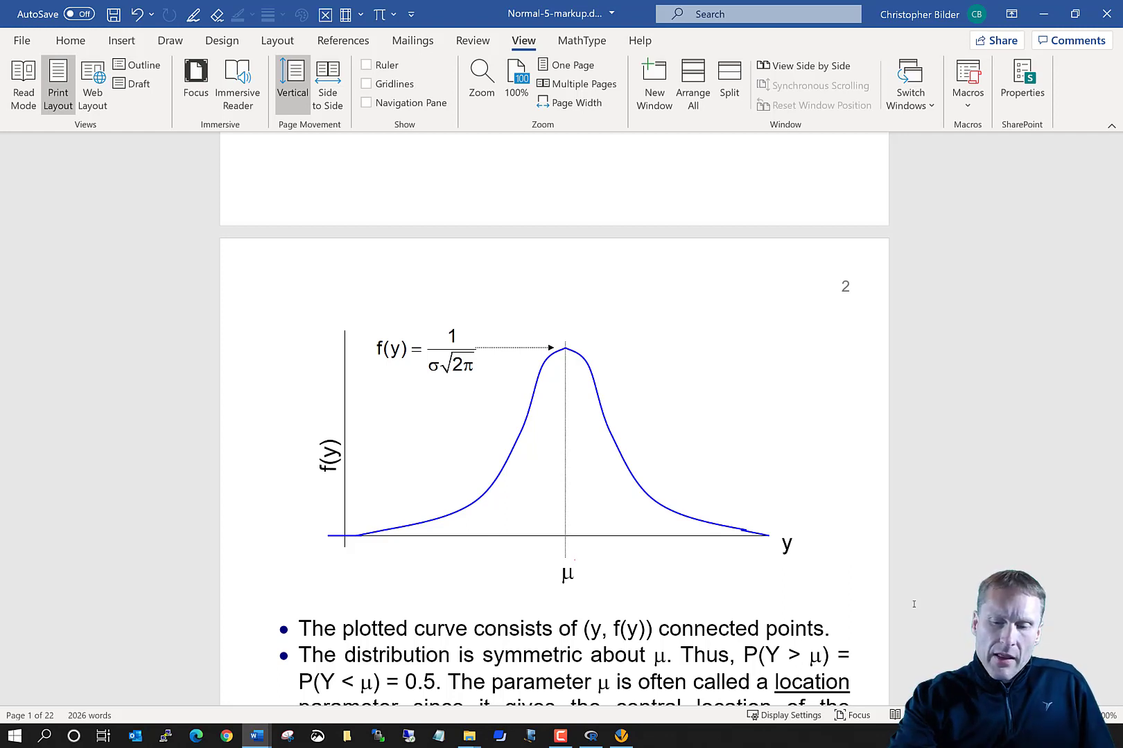
{"action": "mouse_move", "coordinate": [575, 558]}
{"action": "left_mouse_down"}
{"action": "mouse_move", "coordinate": [550, 559]}
{"action": "mouse_move", "coordinate": [546, 584]}
{"action": "mouse_move", "coordinate": [574, 598]}
{"action": "mouse_move", "coordinate": [571, 553]}
{"action": "left_mouse_up"}
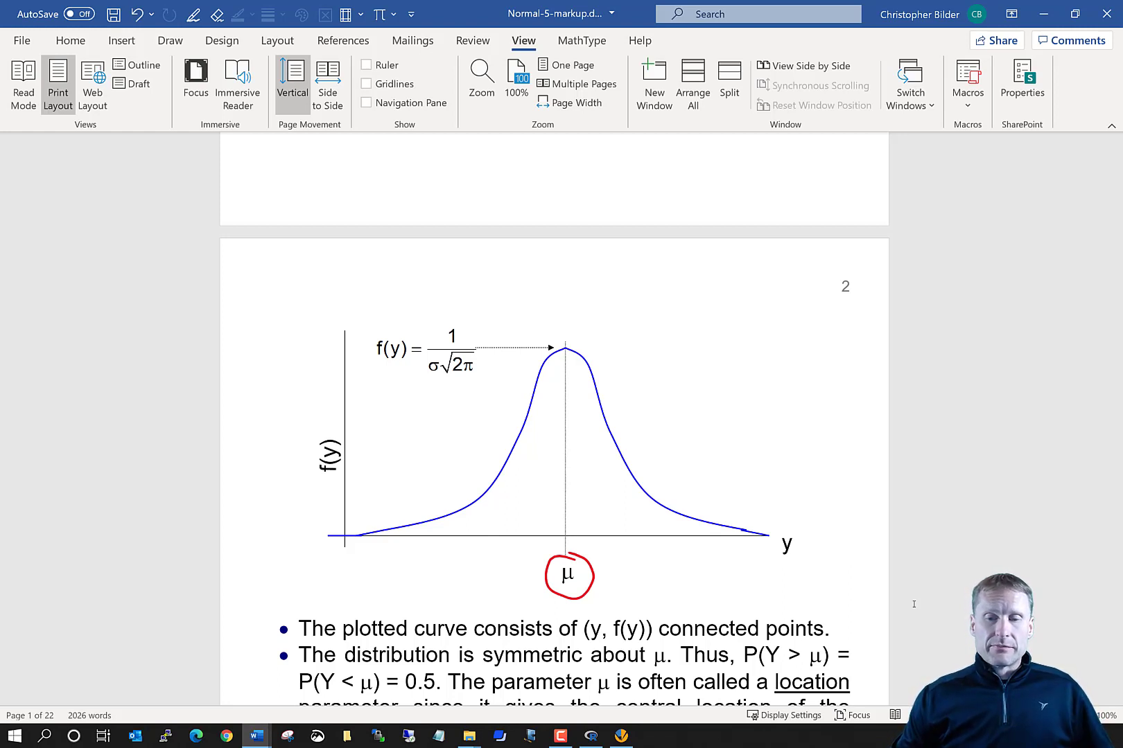
Handwrite 'Y = μ' in red beside the curve's peak.
{"action": "mouse_move", "coordinate": [668, 312]}
{"action": "left_mouse_down"}
{"action": "mouse_move", "coordinate": [667, 350]}
{"action": "mouse_move", "coordinate": [667, 327]}
{"action": "left_mouse_up"}
{"action": "mouse_move", "coordinate": [684, 301]}
{"action": "left_mouse_down"}
{"action": "mouse_move", "coordinate": [673, 310]}
{"action": "mouse_move", "coordinate": [690, 293]}
{"action": "left_mouse_up"}
{"action": "mouse_move", "coordinate": [679, 317]}
{"action": "left_mouse_down"}
{"action": "mouse_move", "coordinate": [694, 300]}
{"action": "mouse_move", "coordinate": [731, 294]}
{"action": "left_mouse_up"}
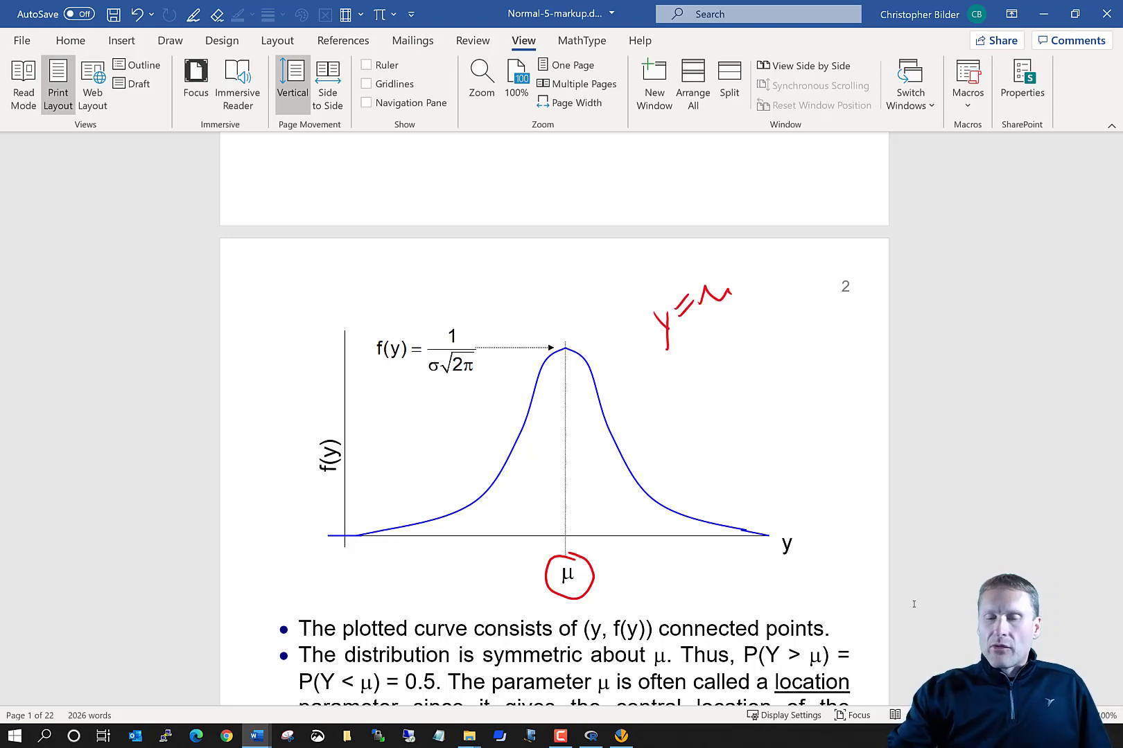
{"action": "scroll", "coordinate": [914, 605], "scroll_direction": "up", "scroll_amount": 5}
{"action": "scroll", "coordinate": [914, 604], "scroll_direction": "up", "scroll_amount": 4}
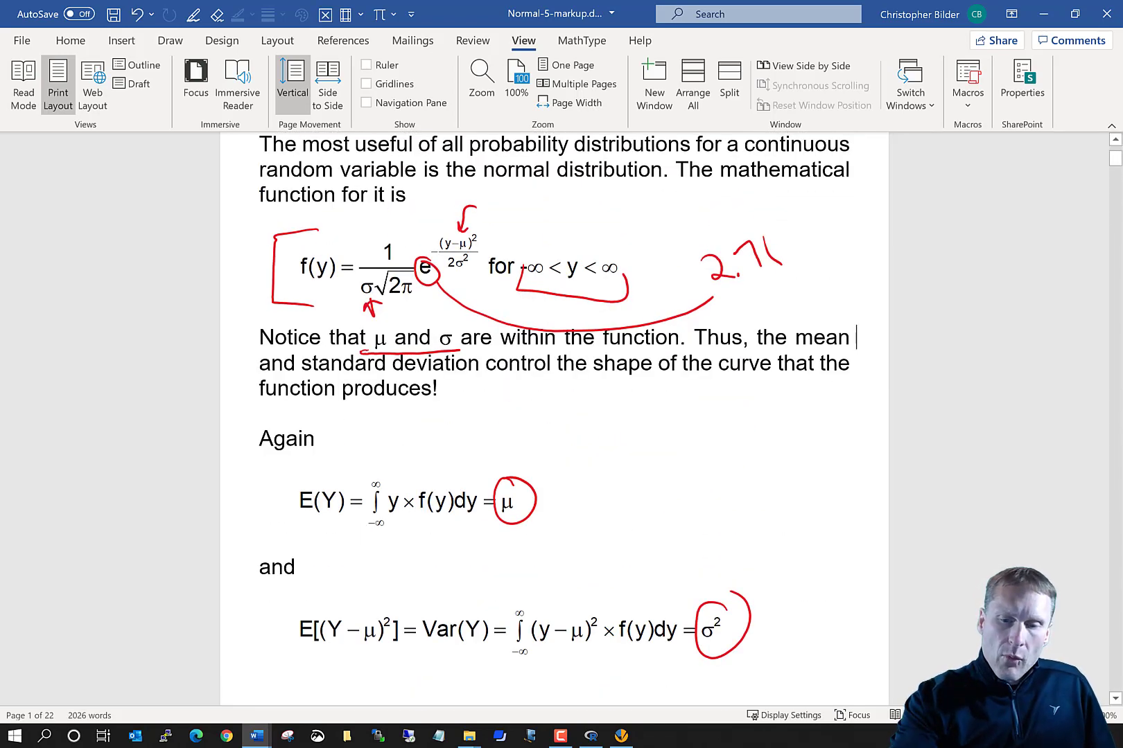
Mark the formula's exponent as 0, write e⁰ = 1 beside it, and circle 1/(σ√2π).
{"action": "mouse_move", "coordinate": [441, 236]}
{"action": "left_mouse_down"}
{"action": "mouse_move", "coordinate": [456, 223]}
{"action": "mouse_move", "coordinate": [447, 261]}
{"action": "mouse_move", "coordinate": [489, 210]}
{"action": "left_mouse_up"}
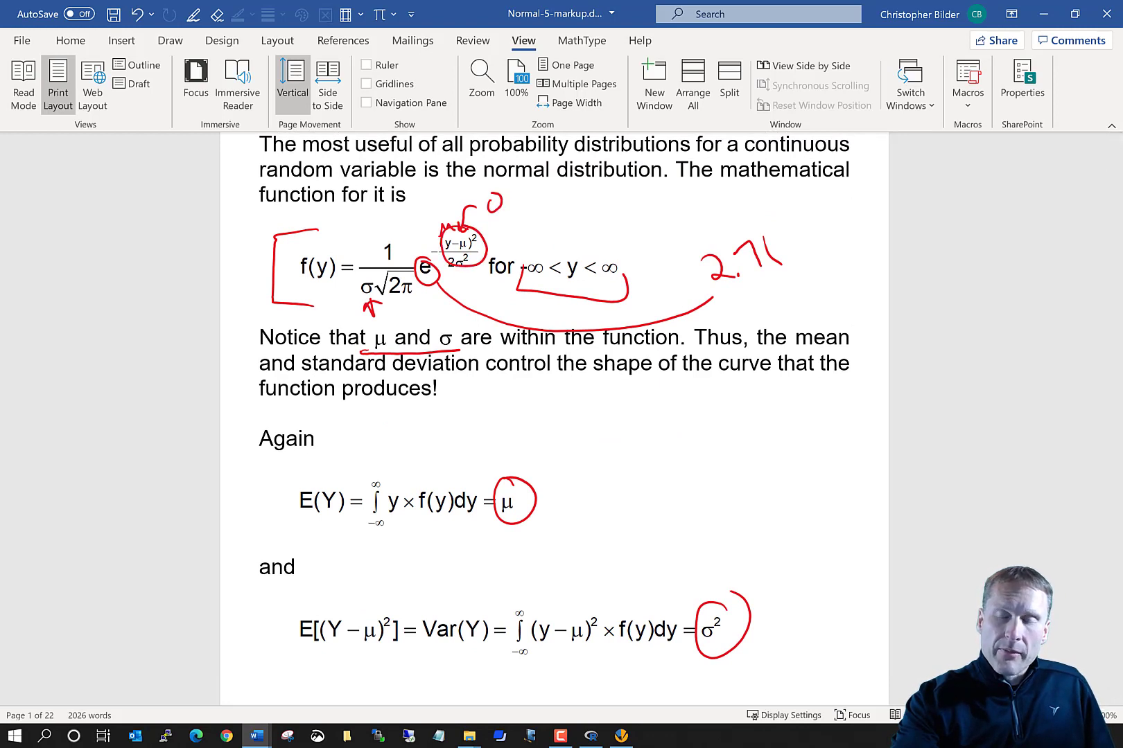
{"action": "mouse_move", "coordinate": [622, 226]}
{"action": "left_mouse_down"}
{"action": "mouse_move", "coordinate": [632, 214]}
{"action": "mouse_move", "coordinate": [636, 239]}
{"action": "left_mouse_up"}
{"action": "mouse_move", "coordinate": [634, 190]}
{"action": "left_mouse_down"}
{"action": "mouse_move", "coordinate": [662, 219]}
{"action": "mouse_move", "coordinate": [689, 226]}
{"action": "left_mouse_up"}
{"action": "mouse_move", "coordinate": [393, 221]}
{"action": "left_mouse_down"}
{"action": "mouse_move", "coordinate": [346, 291]}
{"action": "mouse_move", "coordinate": [415, 292]}
{"action": "mouse_move", "coordinate": [405, 223]}
{"action": "left_mouse_up"}
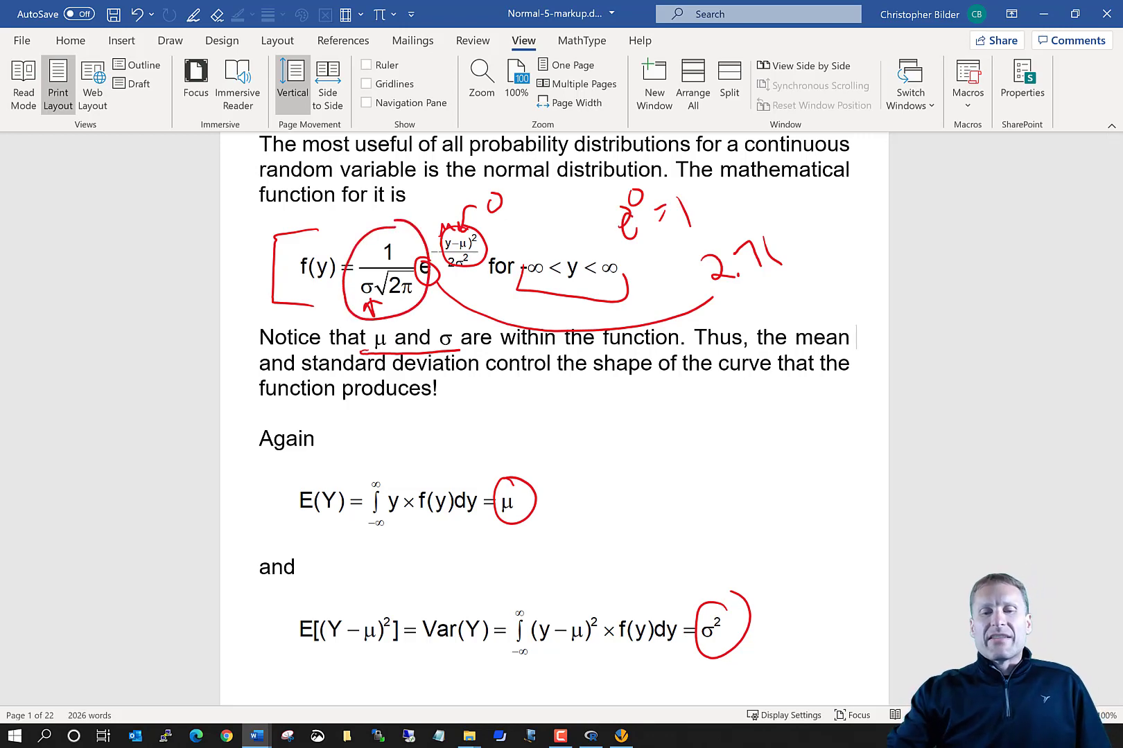
{"action": "scroll", "coordinate": [873, 579], "scroll_direction": "down", "scroll_amount": 9}
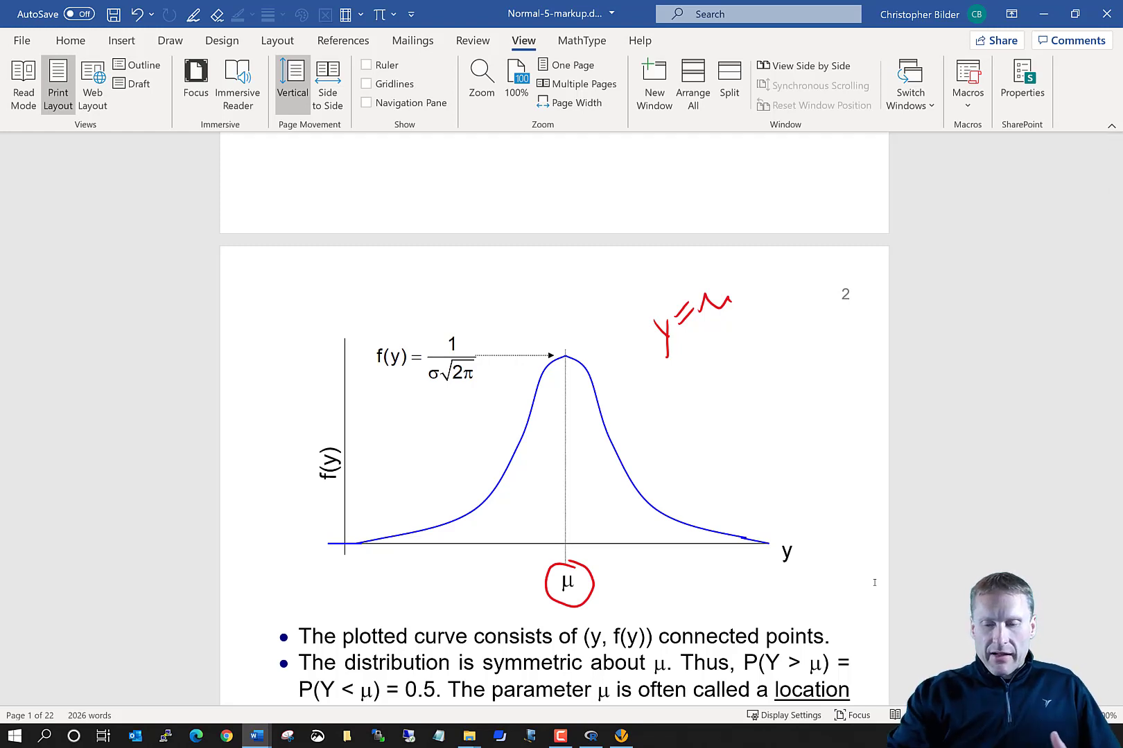
Draw red arrows at the right and left tails of the page-2 normal curve.
{"action": "mouse_move", "coordinate": [734, 433]}
{"action": "left_mouse_down"}
{"action": "mouse_move", "coordinate": [695, 498]}
{"action": "mouse_move", "coordinate": [731, 496]}
{"action": "mouse_move", "coordinate": [703, 520]}
{"action": "left_mouse_up"}
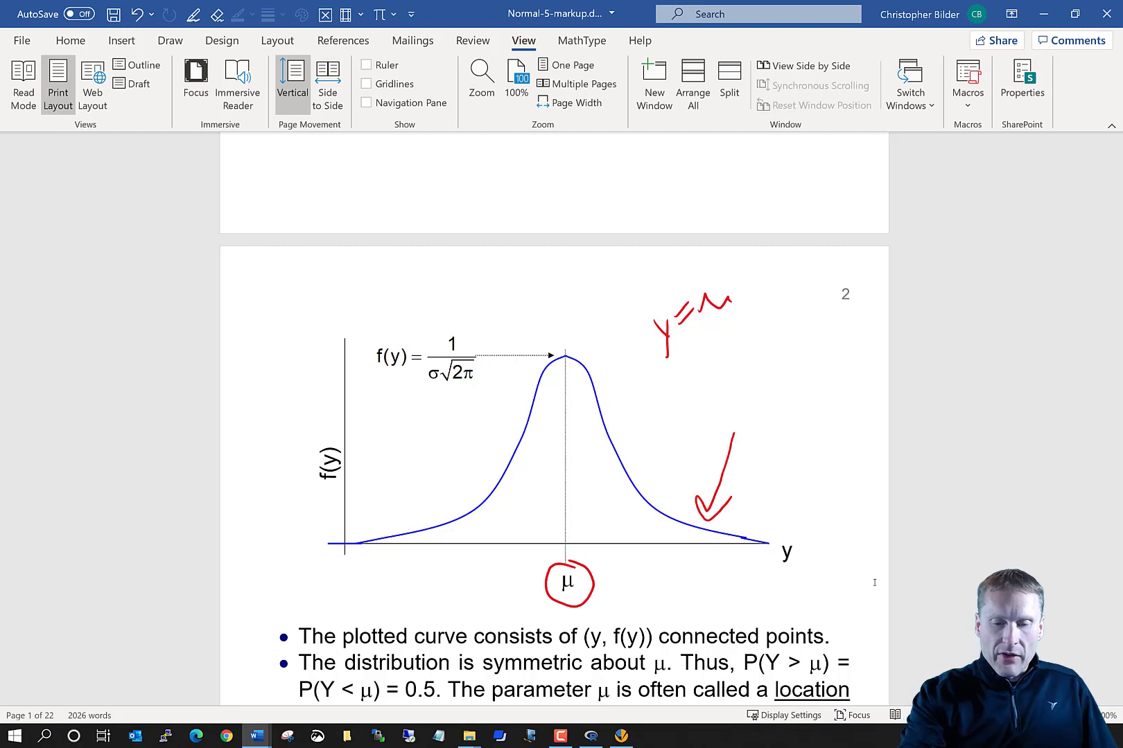
{"action": "left_click_drag", "start_coordinate": [392, 447], "coordinate": [402, 530]}
{"action": "mouse_move", "coordinate": [390, 506]}
{"action": "left_mouse_down"}
{"action": "mouse_move", "coordinate": [402, 530]}
{"action": "mouse_move", "coordinate": [415, 516]}
{"action": "left_mouse_up"}
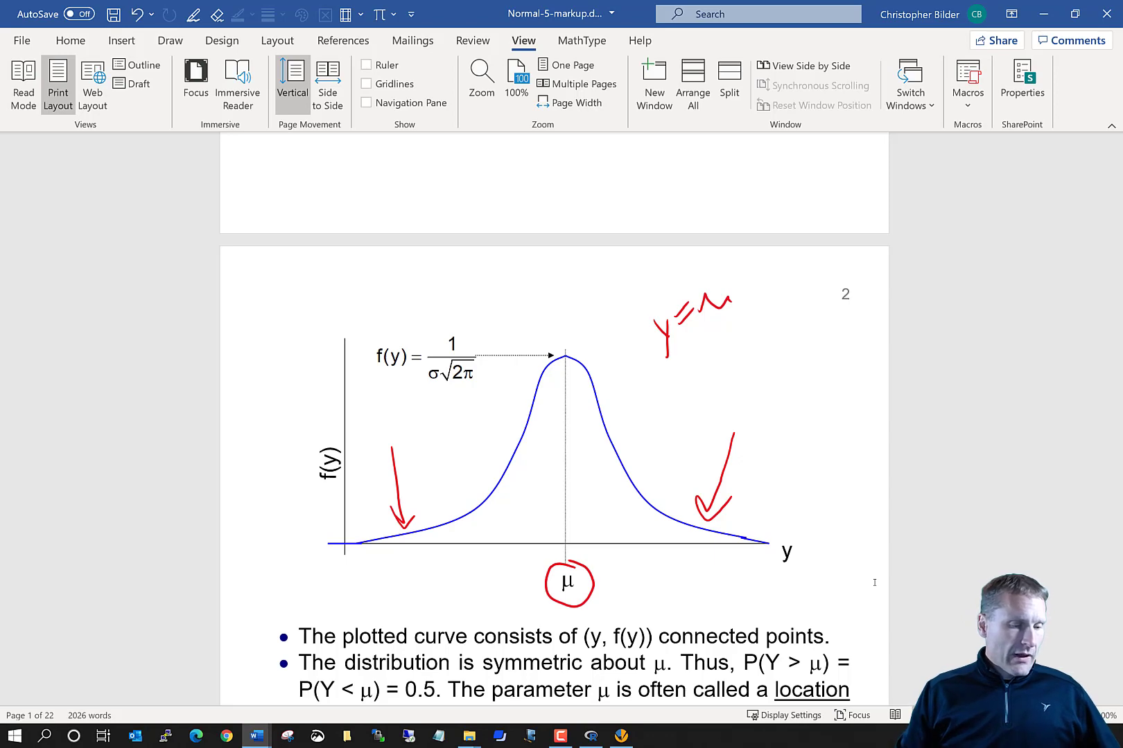
{"action": "scroll", "coordinate": [875, 611], "scroll_direction": "down", "scroll_amount": 5}
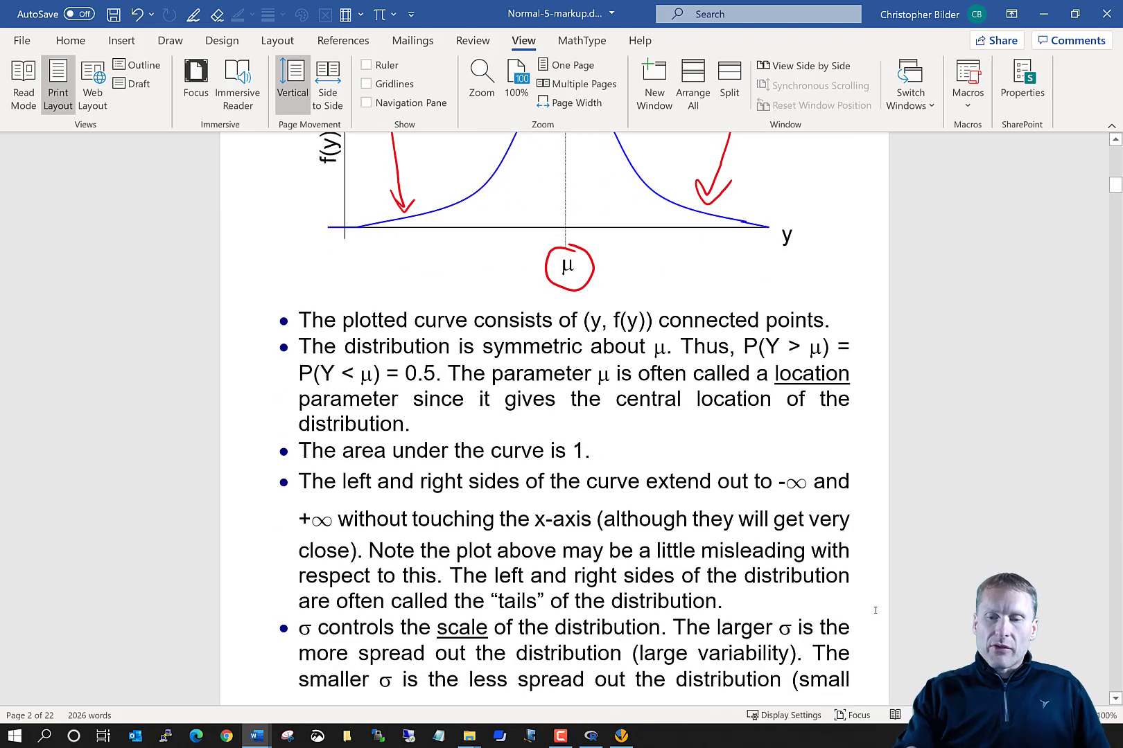
Underline P(Y > μ) and P(Y < μ), and circle 'The area under the curve is 1.'.
{"action": "left_click_drag", "start_coordinate": [733, 363], "coordinate": [849, 359]}
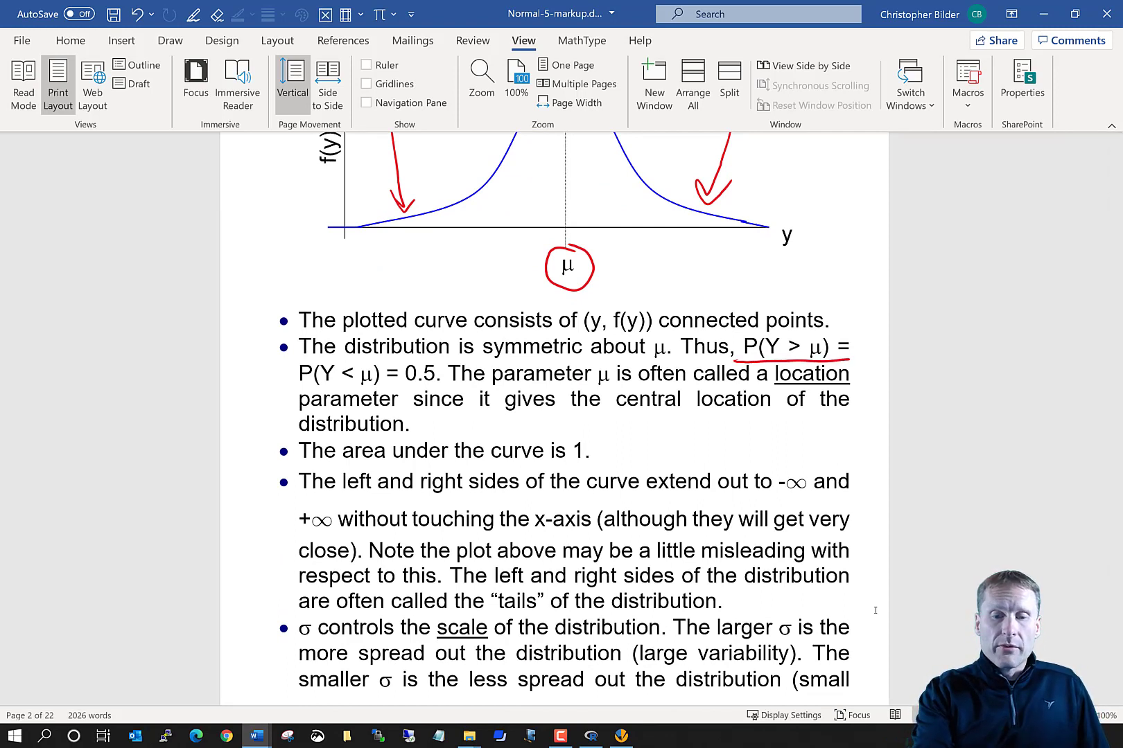
{"action": "left_click_drag", "start_coordinate": [283, 382], "coordinate": [390, 386]}
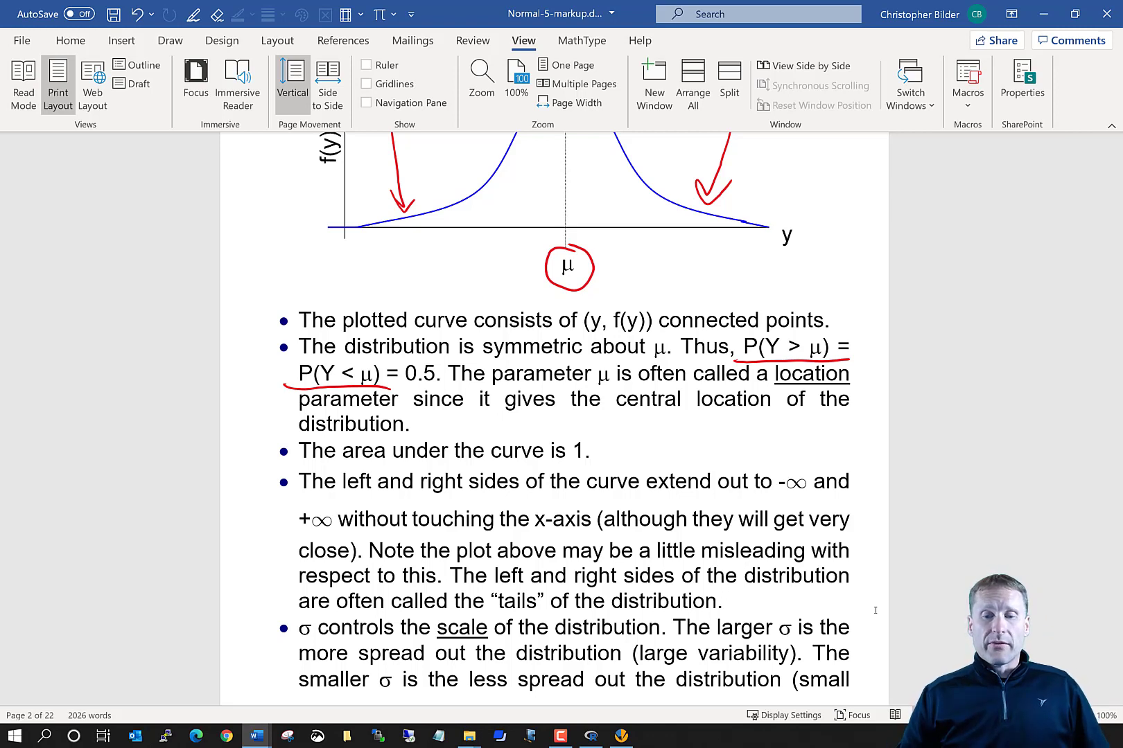
{"action": "mouse_move", "coordinate": [595, 439]}
{"action": "left_mouse_down"}
{"action": "mouse_move", "coordinate": [409, 429]}
{"action": "mouse_move", "coordinate": [298, 468]}
{"action": "mouse_move", "coordinate": [505, 475]}
{"action": "mouse_move", "coordinate": [554, 436]}
{"action": "mouse_move", "coordinate": [541, 437]}
{"action": "left_mouse_up"}
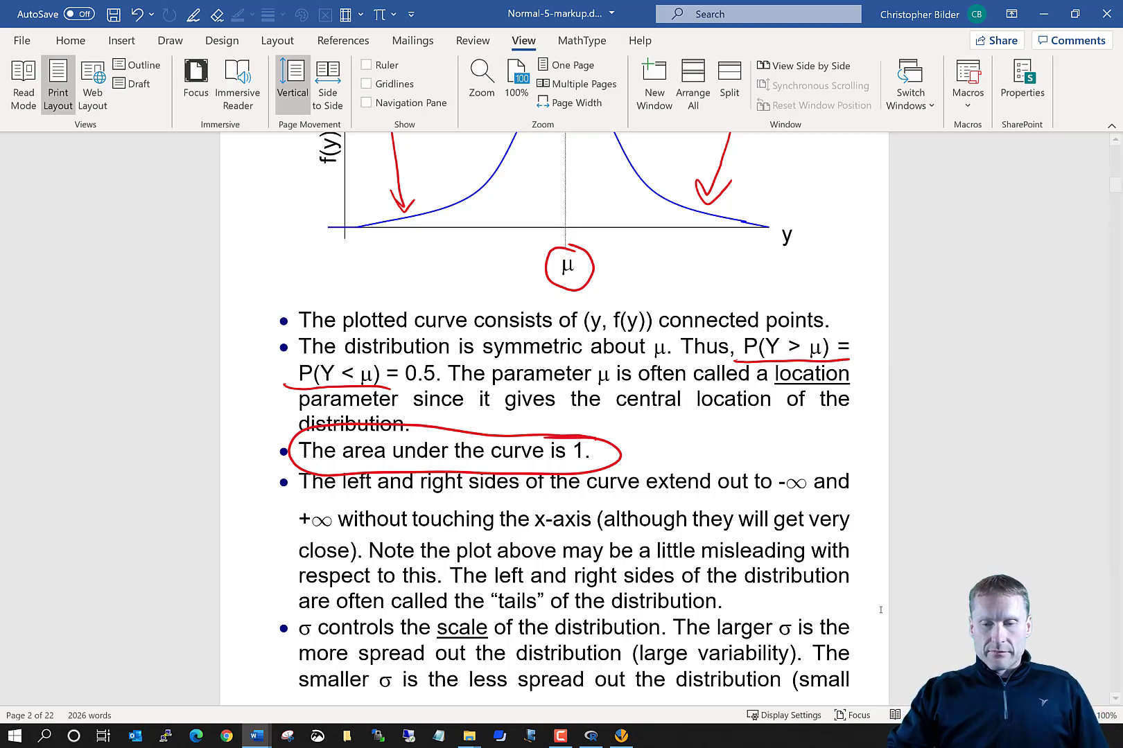
Scroll to page 3 and switch to the 3_normal.R script in Tinn-R.
{"action": "scroll", "coordinate": [878, 603], "scroll_direction": "down", "scroll_amount": 3}
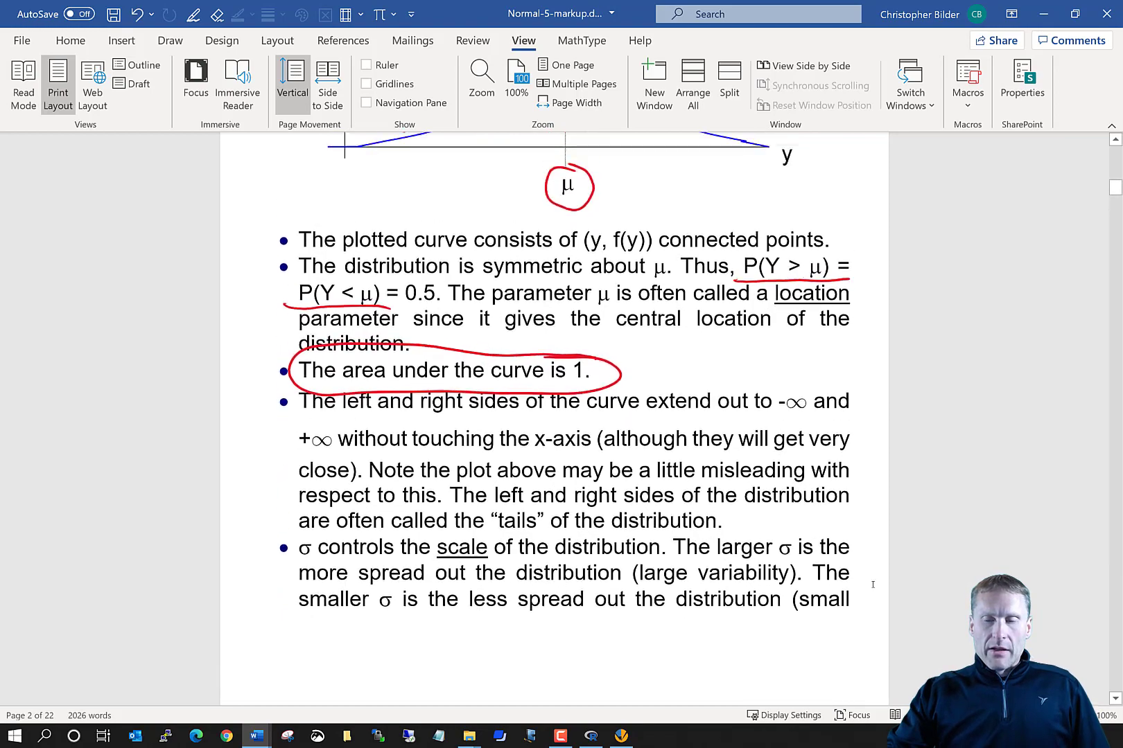
{"action": "scroll", "coordinate": [873, 584], "scroll_direction": "up", "scroll_amount": 1}
{"action": "scroll", "coordinate": [873, 584], "scroll_direction": "down", "scroll_amount": 10}
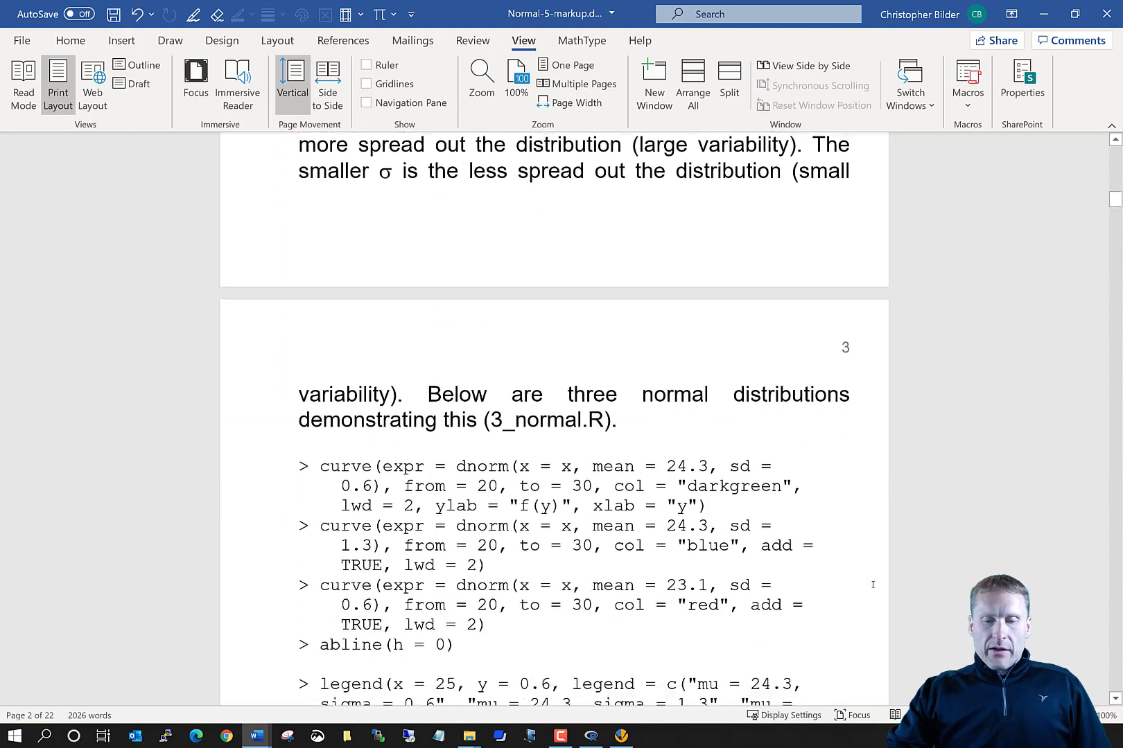
{"action": "scroll", "coordinate": [872, 584], "scroll_direction": "down", "scroll_amount": 3}
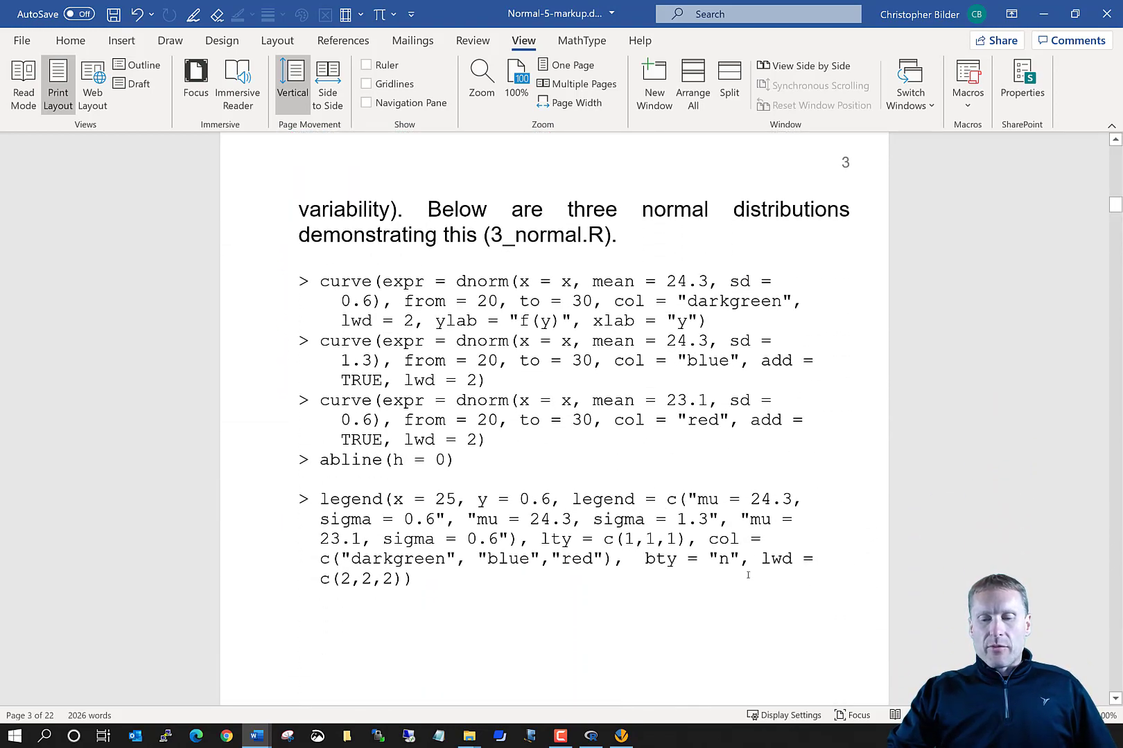
{"action": "left_click", "coordinate": [621, 736]}
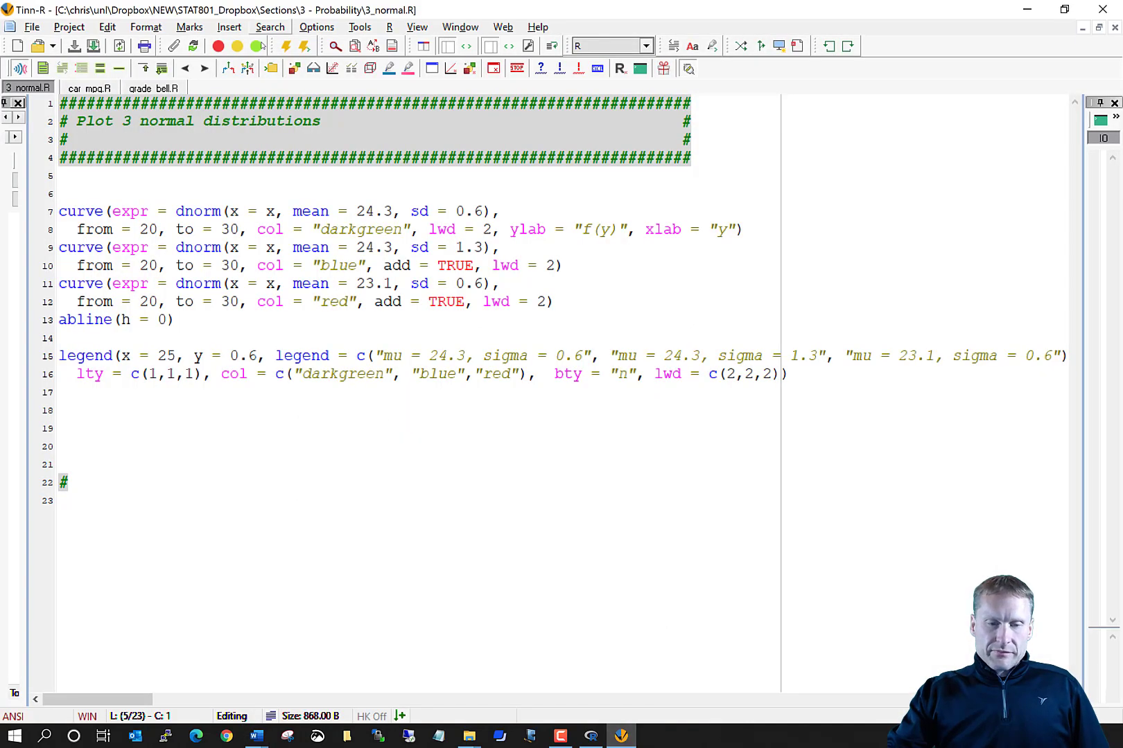
Copy the dnorm call from the first curve onto empty line 6.
{"action": "double_click", "coordinate": [98, 211]}
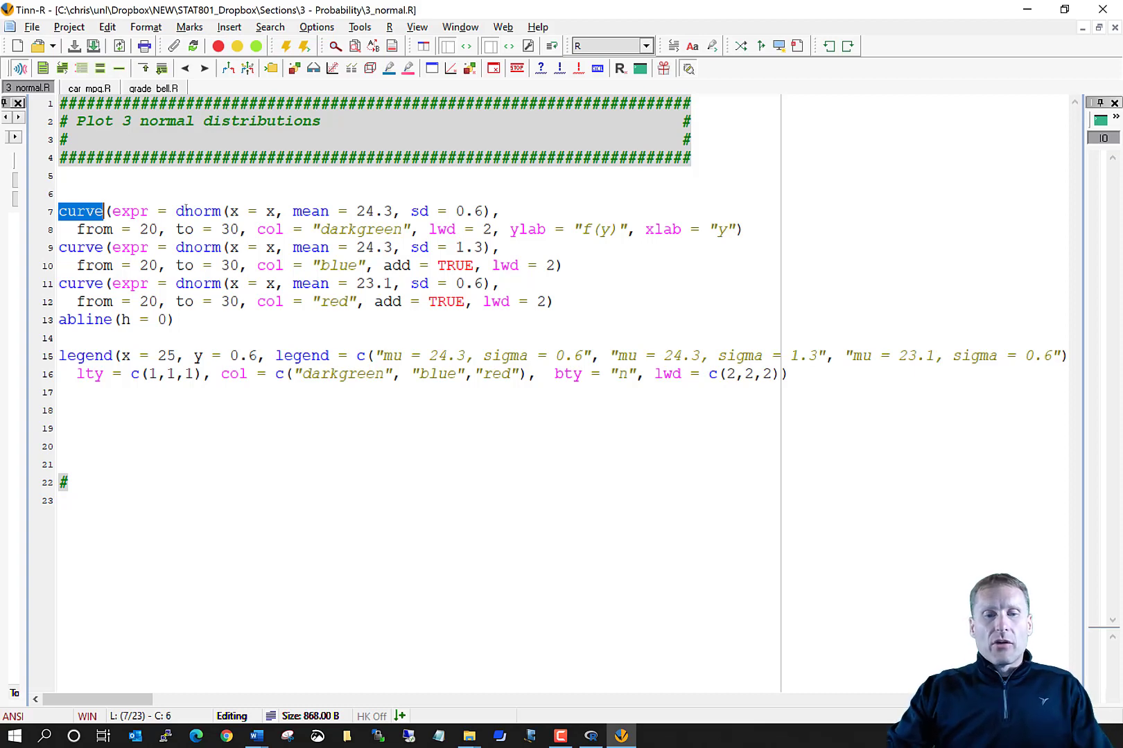
{"action": "left_click_drag", "start_coordinate": [175, 212], "coordinate": [493, 206]}
{"action": "key", "text": "ctrl+c"}
{"action": "left_click", "coordinate": [64, 186]}
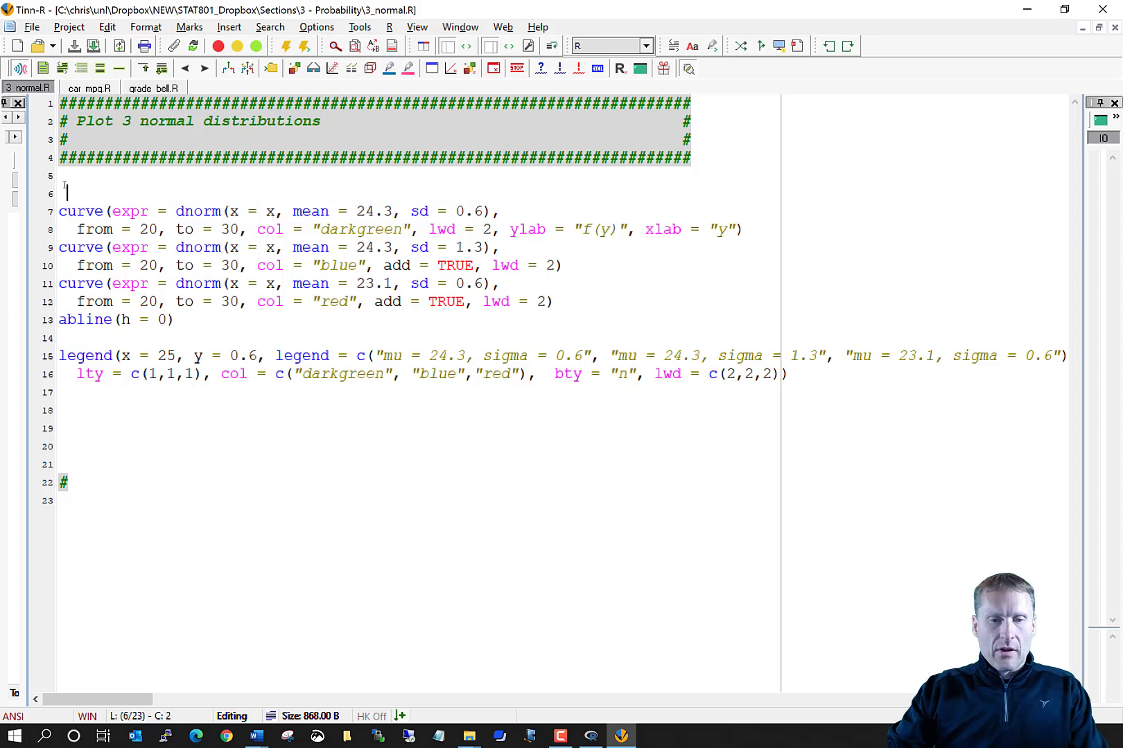
{"action": "key", "text": "ctrl+v"}
{"action": "key", "text": "Return"}
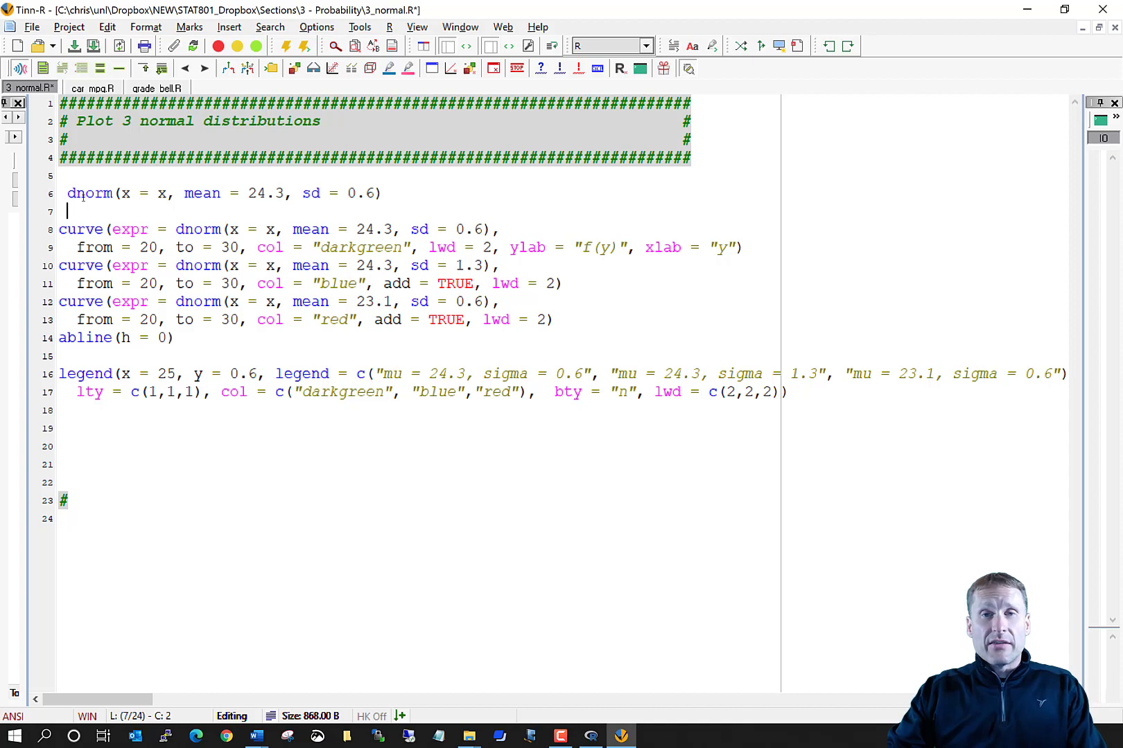
Set line 6 to dnorm(x = 24.3, mean = 24.3, sd = 0.6) and select the line.
{"action": "left_click", "coordinate": [158, 194]}
{"action": "key", "text": "Delete"}
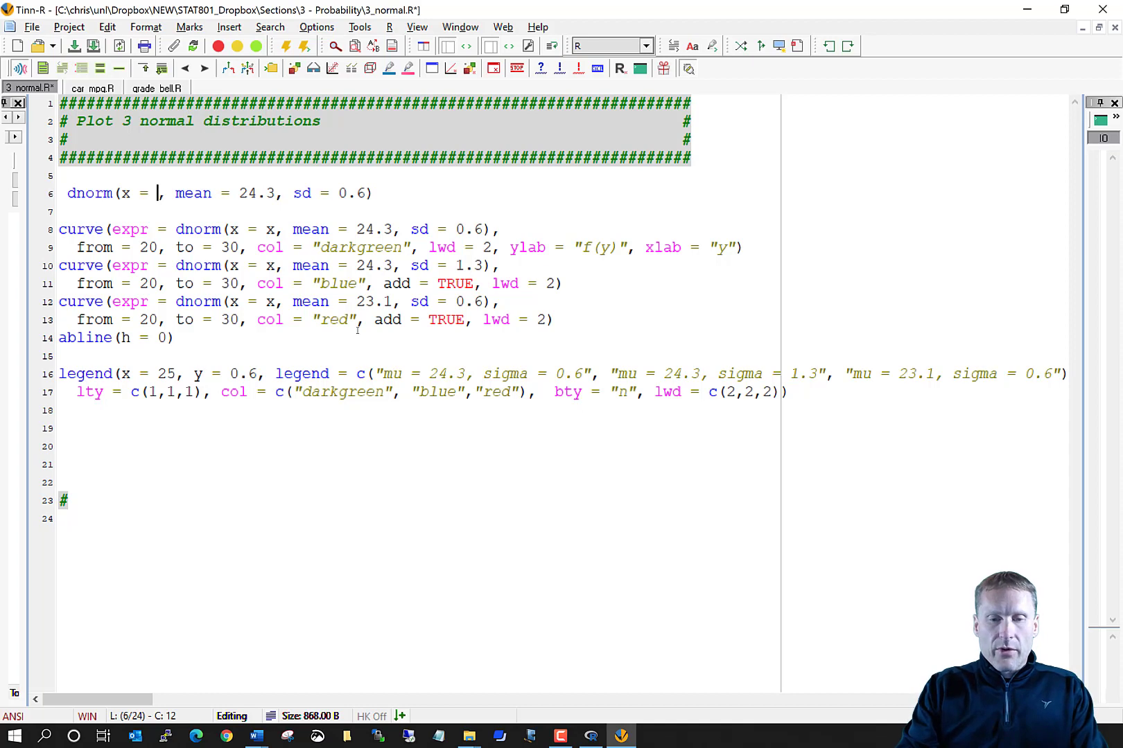
{"action": "type", "text": "24.3"}
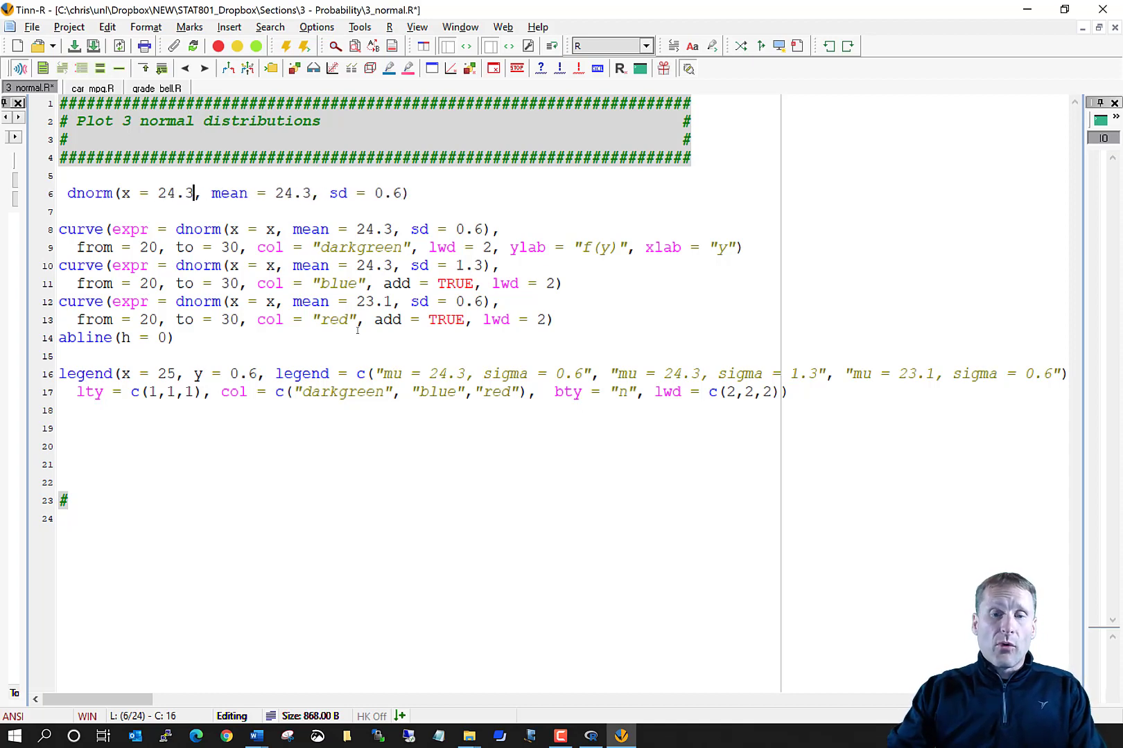
{"action": "left_click_drag", "start_coordinate": [276, 194], "coordinate": [312, 193]}
{"action": "left_click_drag", "start_coordinate": [425, 193], "coordinate": [58, 194]}
Run the dnorm line in R (0.6649038) and verify with 1/(0.6*sqrt(2*3.1415)), giving 0.6649136.
{"action": "left_click", "coordinate": [71, 72]}
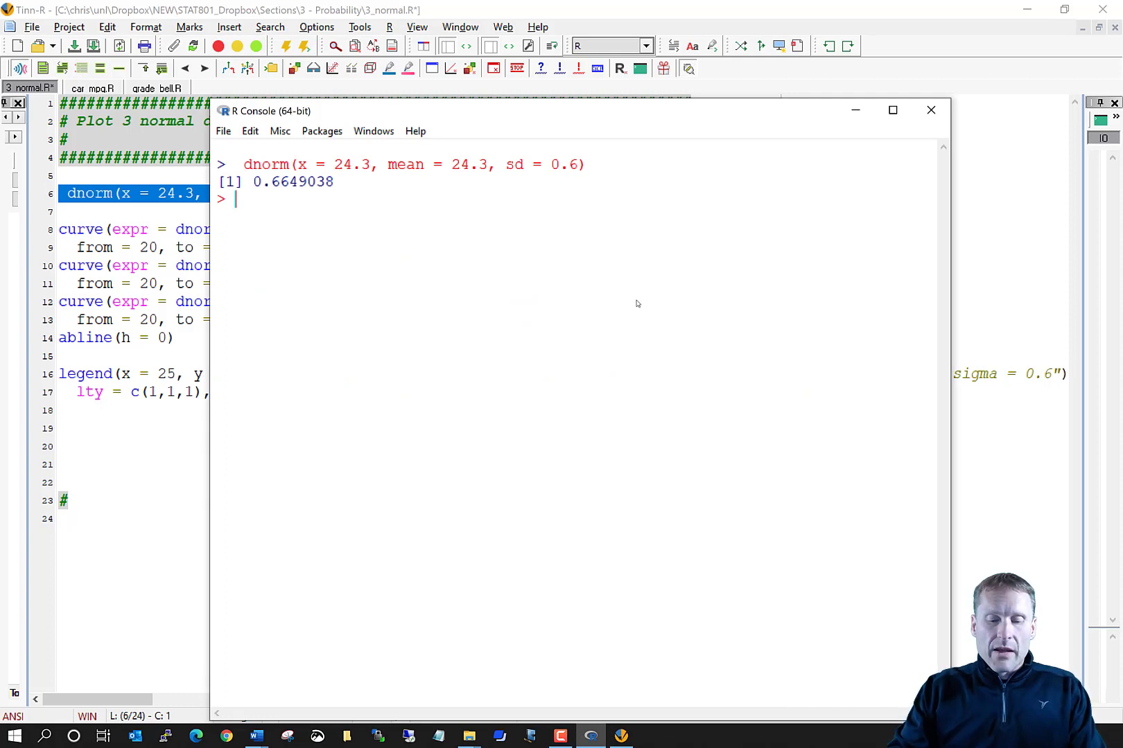
{"action": "type", "text": "1/s"}
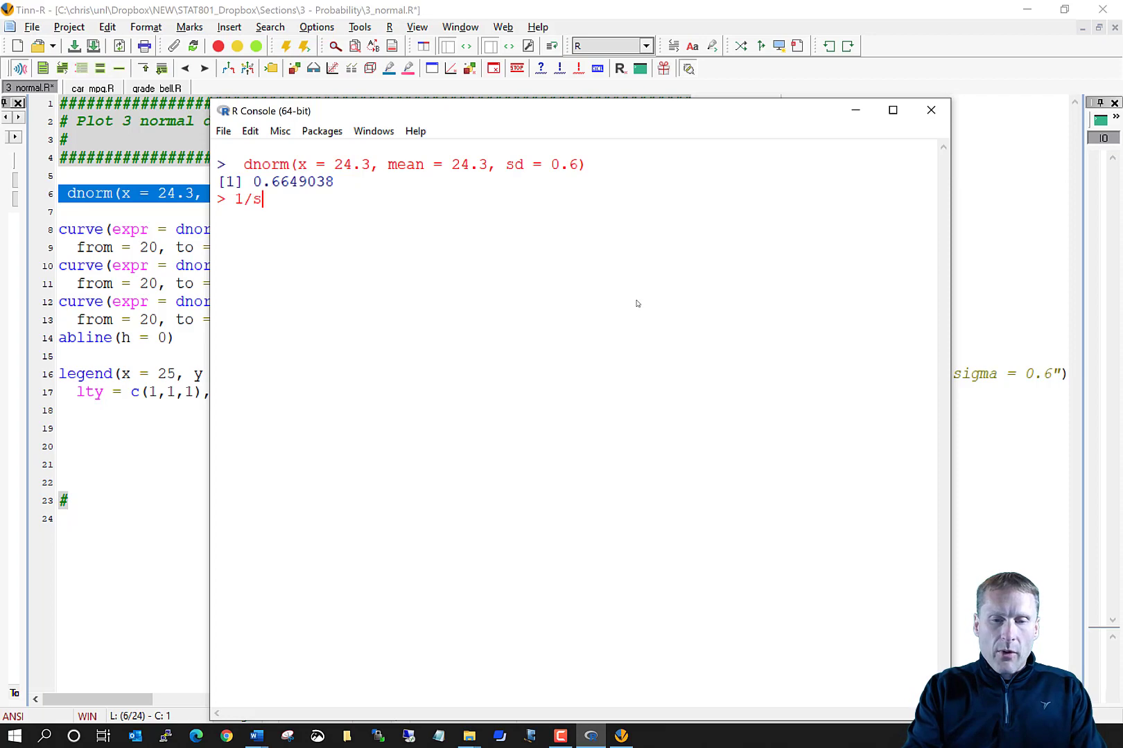
{"action": "key", "text": "BackSpace"}
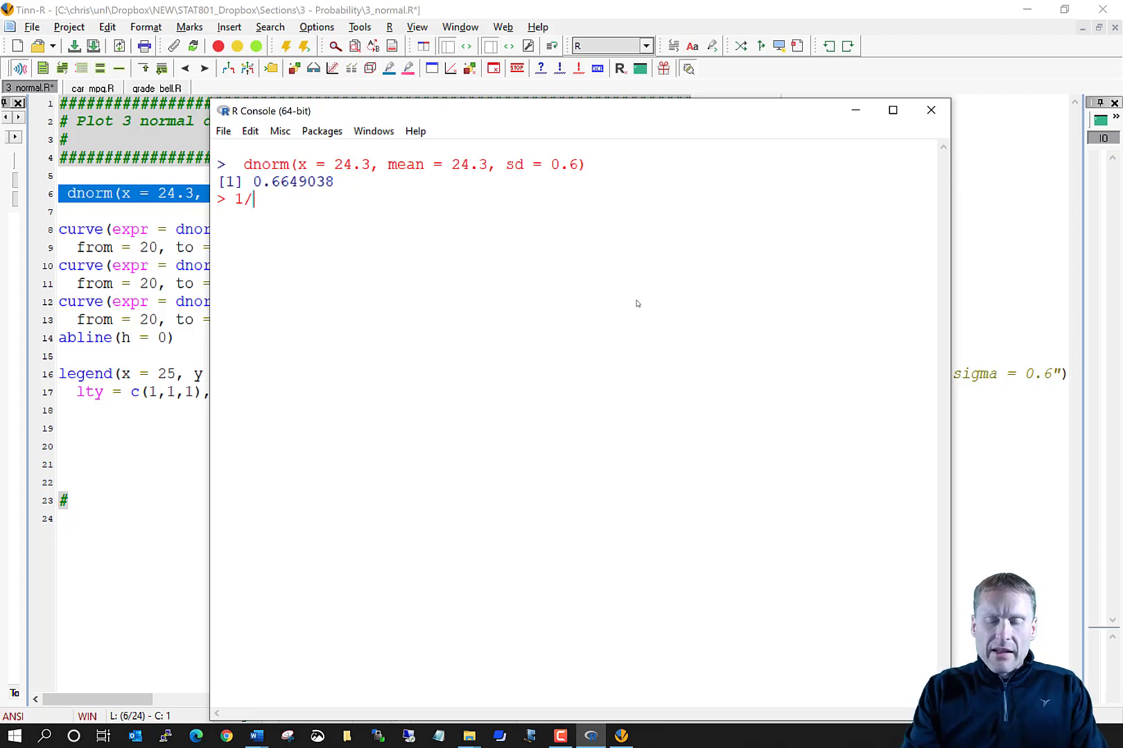
{"action": "type", "text": "("}
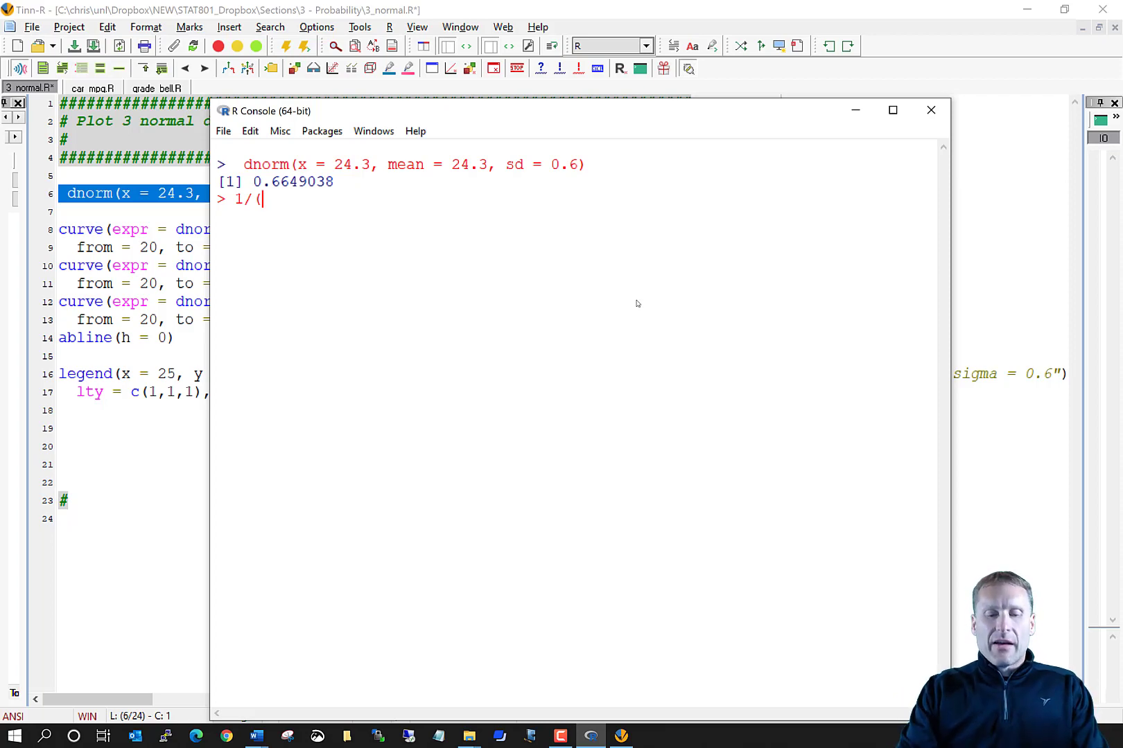
{"action": "type", "text": "0.6"}
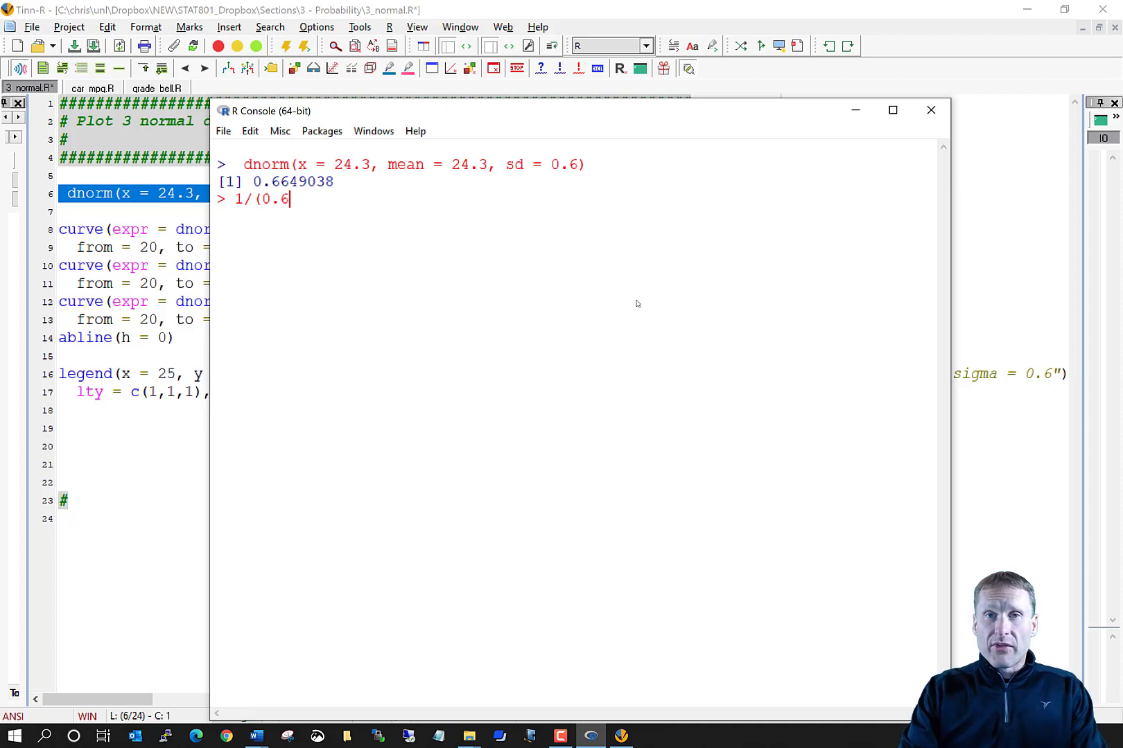
{"action": "type", "text": "*sqrt"}
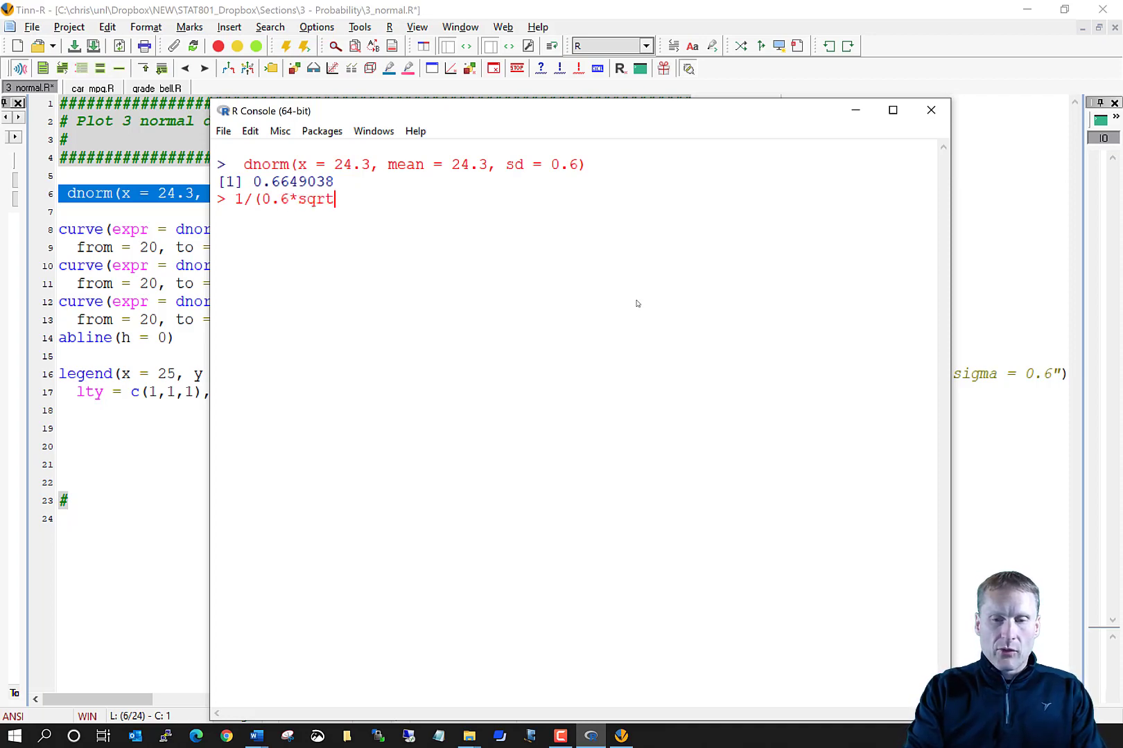
{"action": "type", "text": "(2*"}
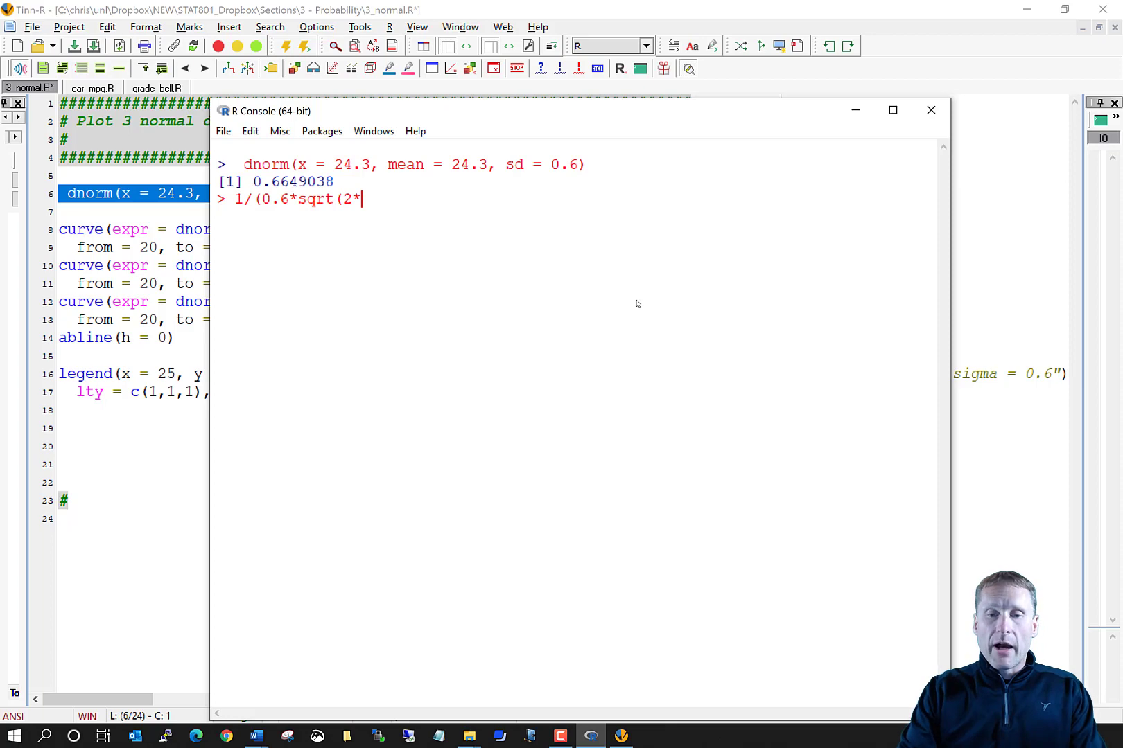
{"action": "type", "text": "3.14"}
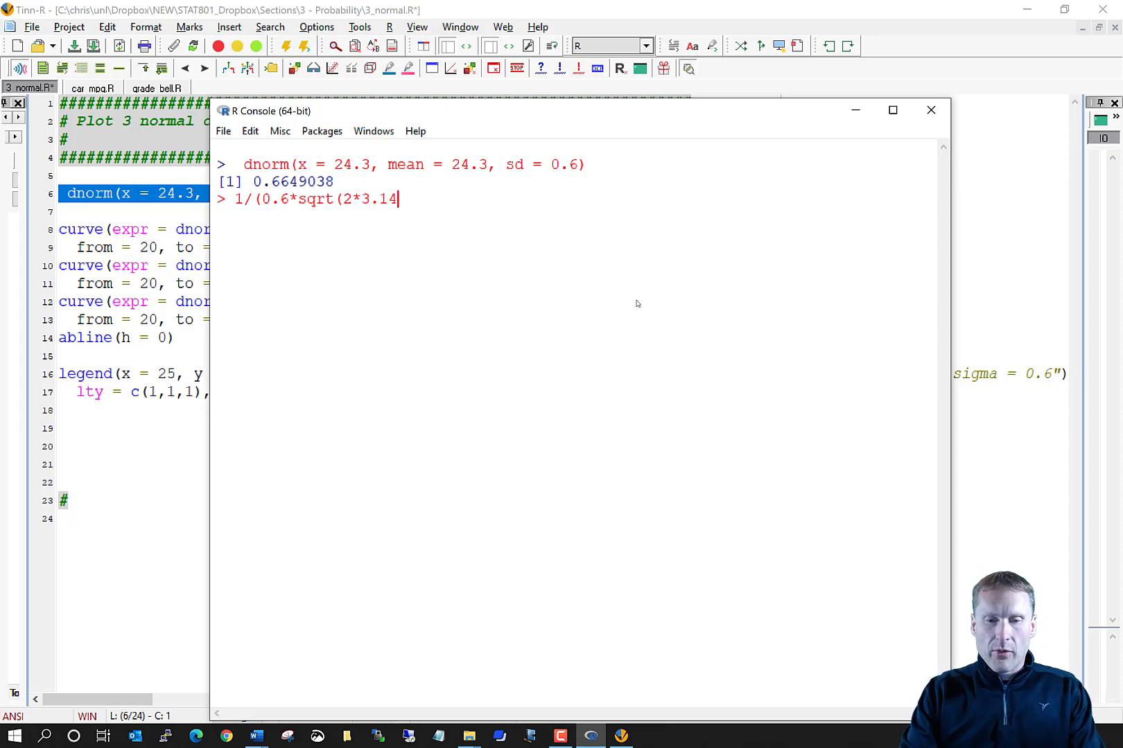
{"action": "type", "text": "15))"}
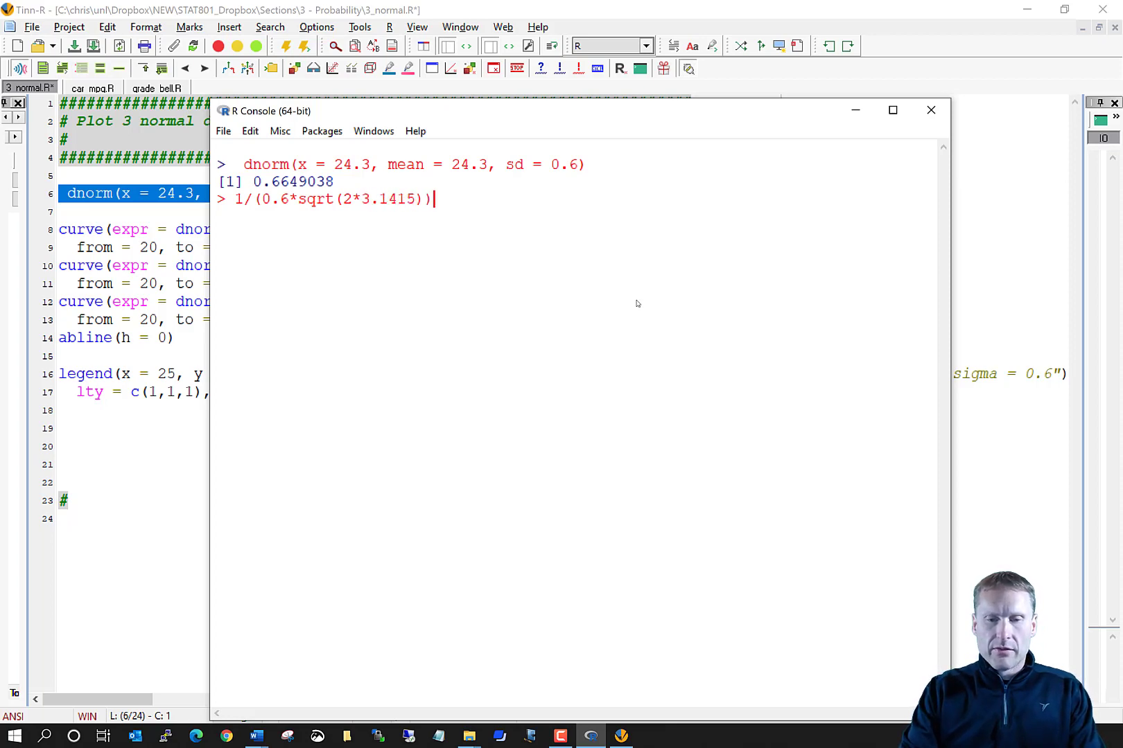
{"action": "key", "text": "Return"}
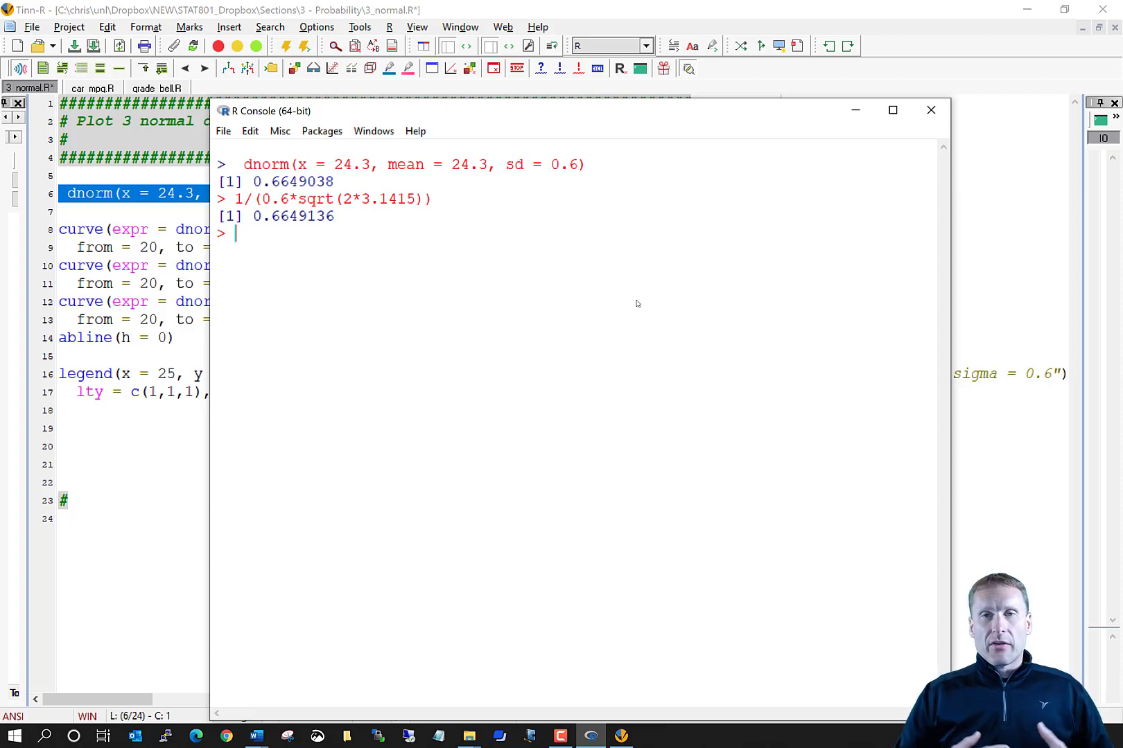
Delete the test dnorm line 6, leaving the three curve() calls at the top of the script.
{"action": "left_click", "coordinate": [105, 193]}
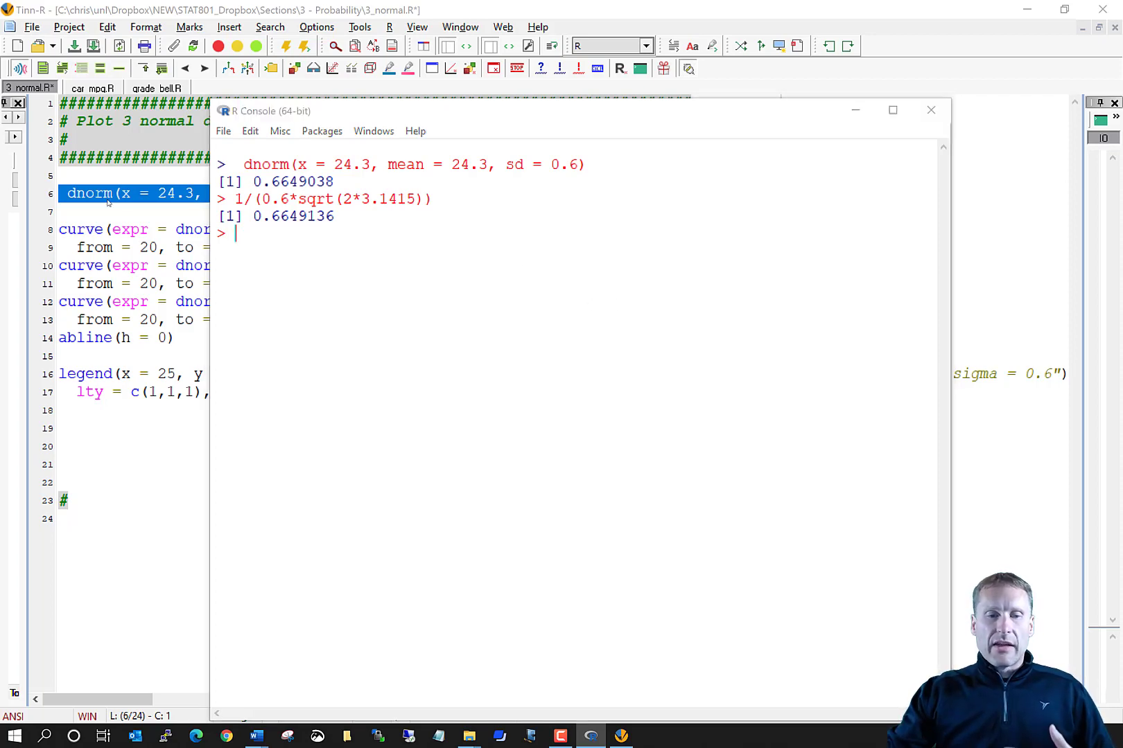
{"action": "double_click", "coordinate": [127, 194]}
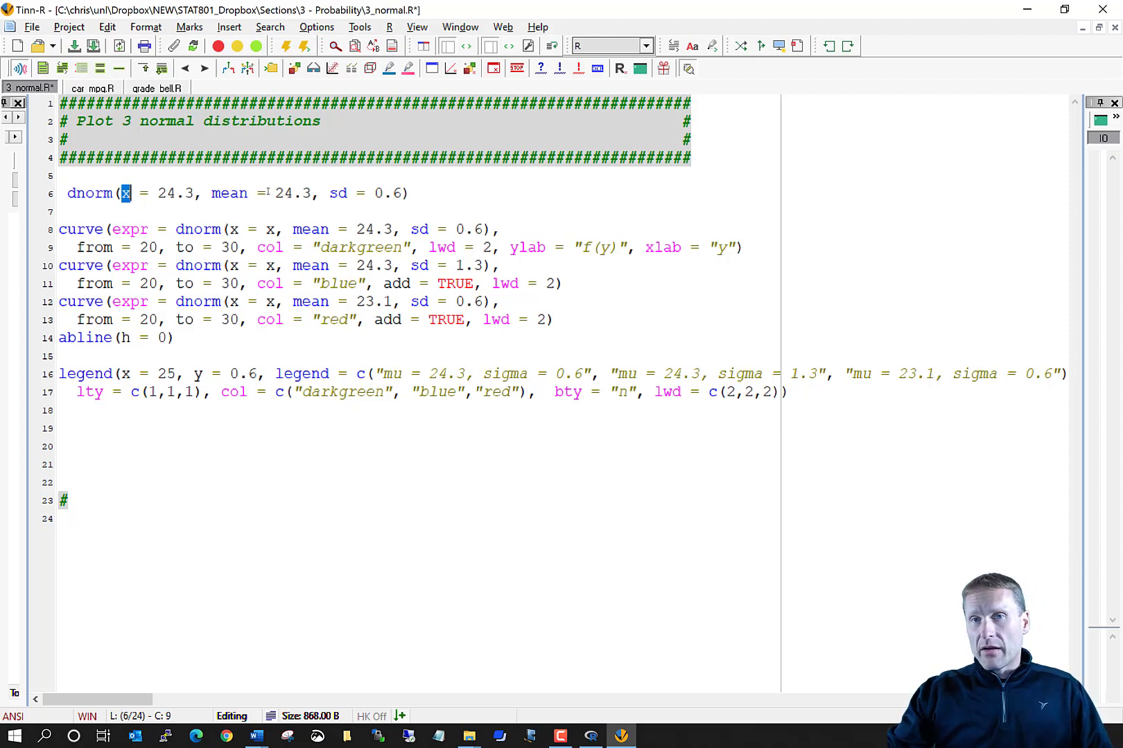
{"action": "double_click", "coordinate": [339, 193]}
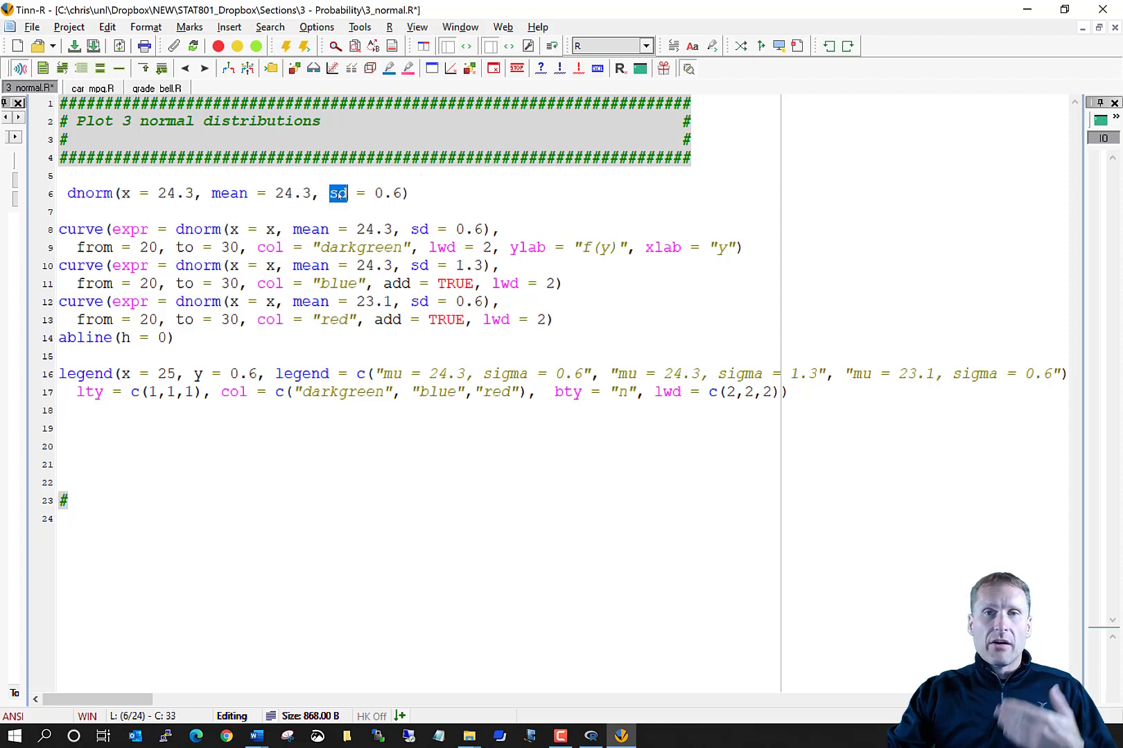
{"action": "left_click_drag", "start_coordinate": [427, 191], "coordinate": [35, 191]}
{"action": "key", "text": "Delete"}
{"action": "key", "text": "Delete"}
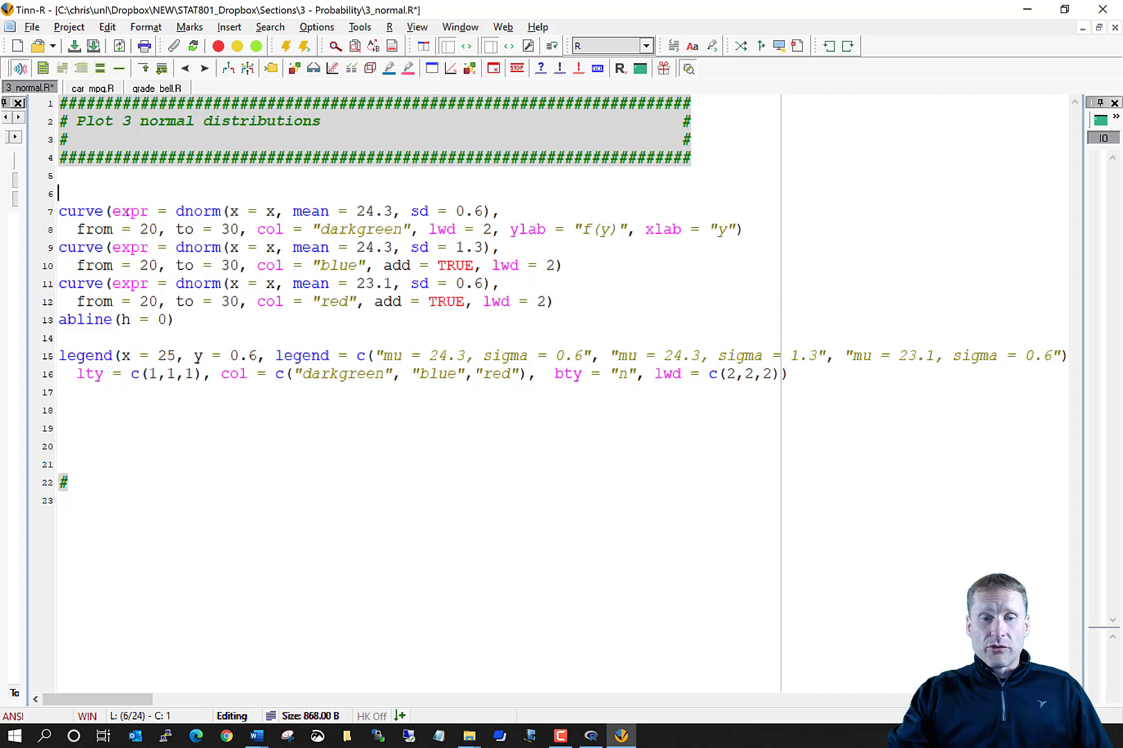
{"action": "double_click", "coordinate": [130, 211]}
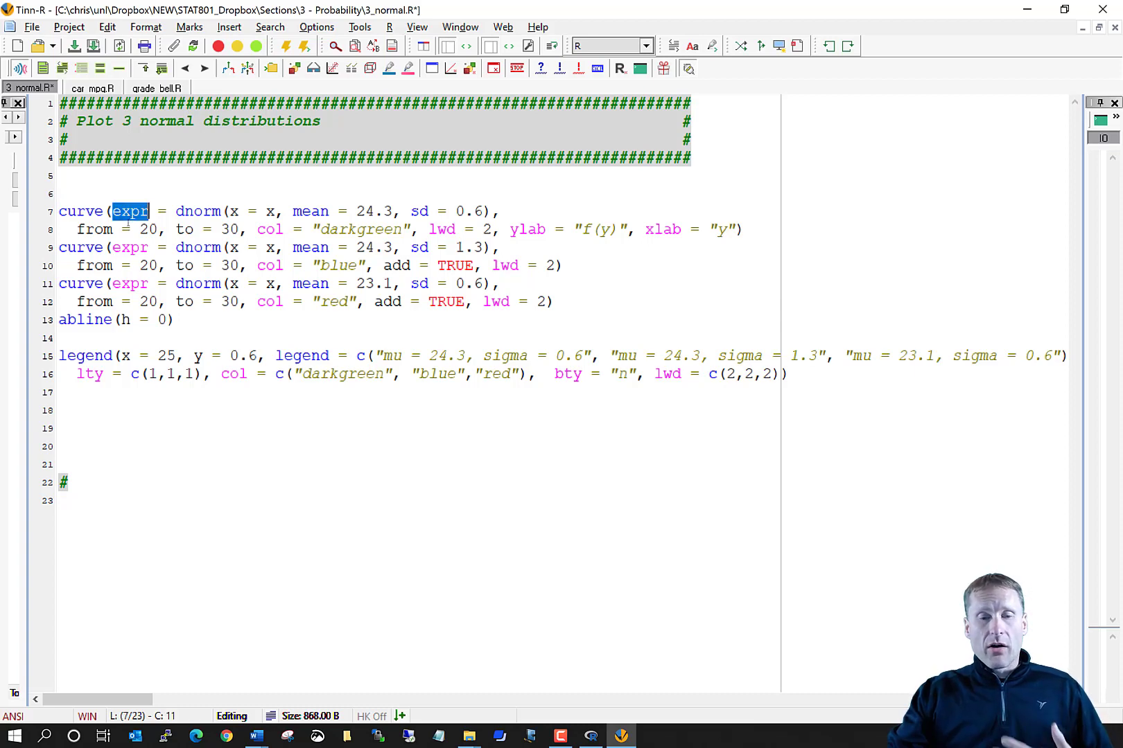
{"action": "left_click_drag", "start_coordinate": [167, 212], "coordinate": [276, 211]}
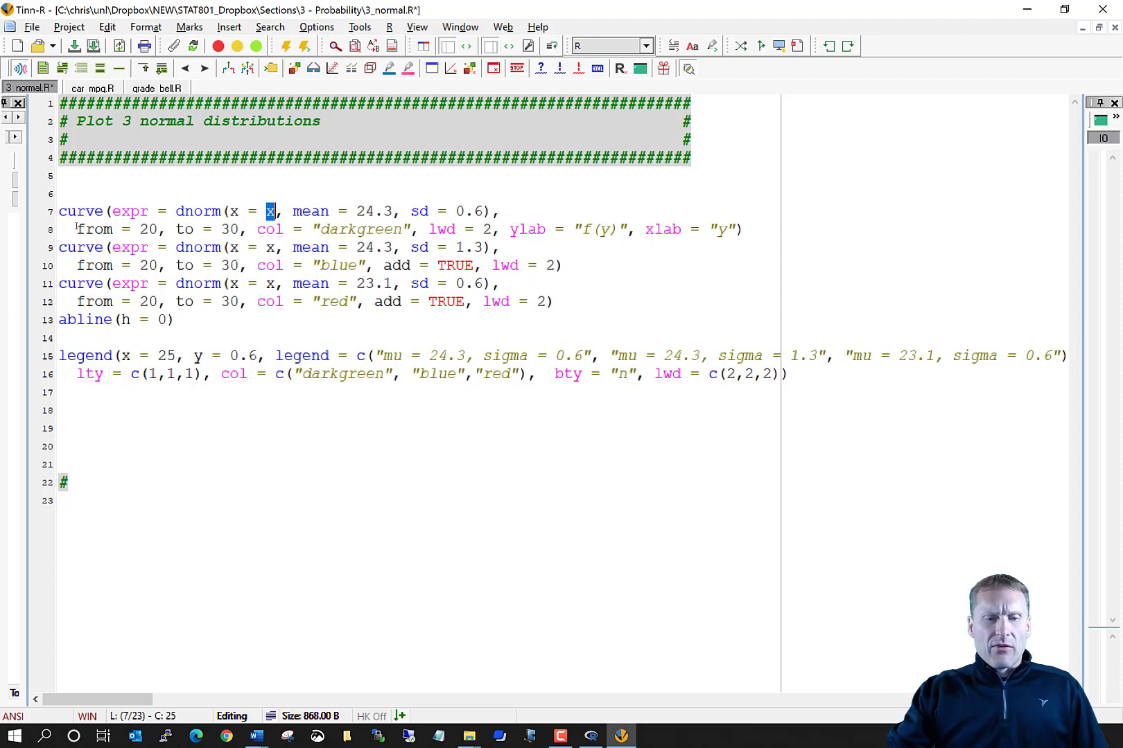
Replace the from/to range on line 8 with xlim = c(20,30) and copy it.
{"action": "left_click_drag", "start_coordinate": [77, 229], "coordinate": [240, 230]}
{"action": "type", "text": "xlim"}
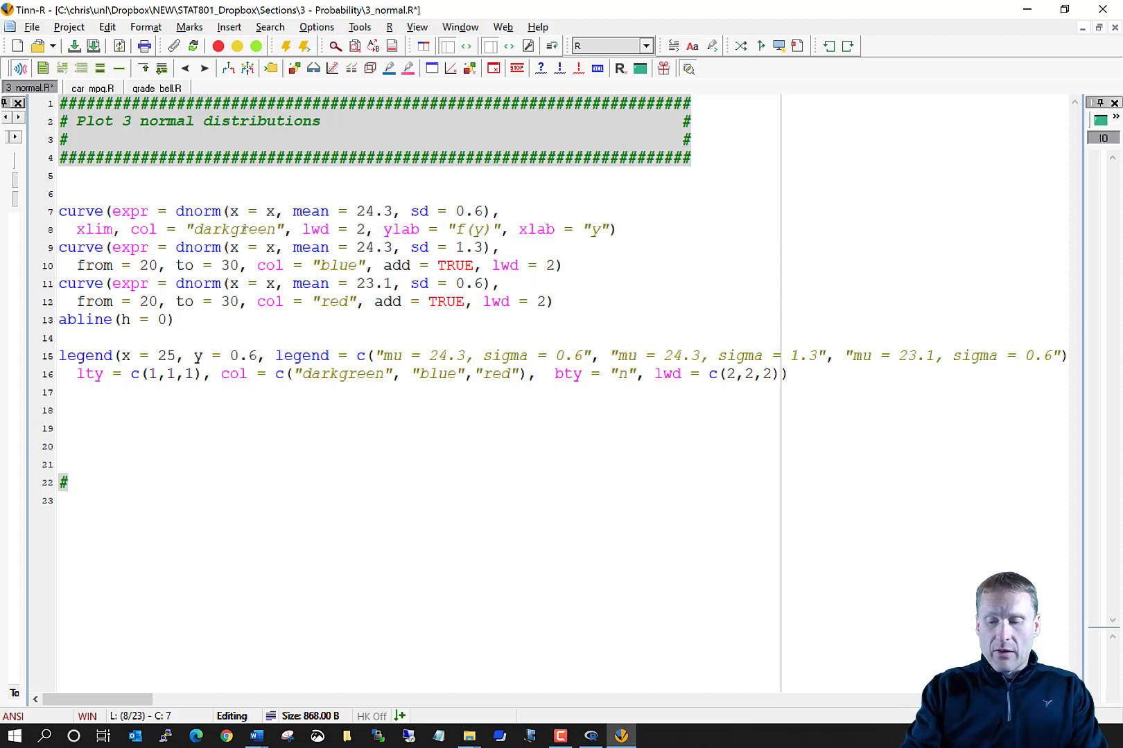
{"action": "type", "text": " = c"}
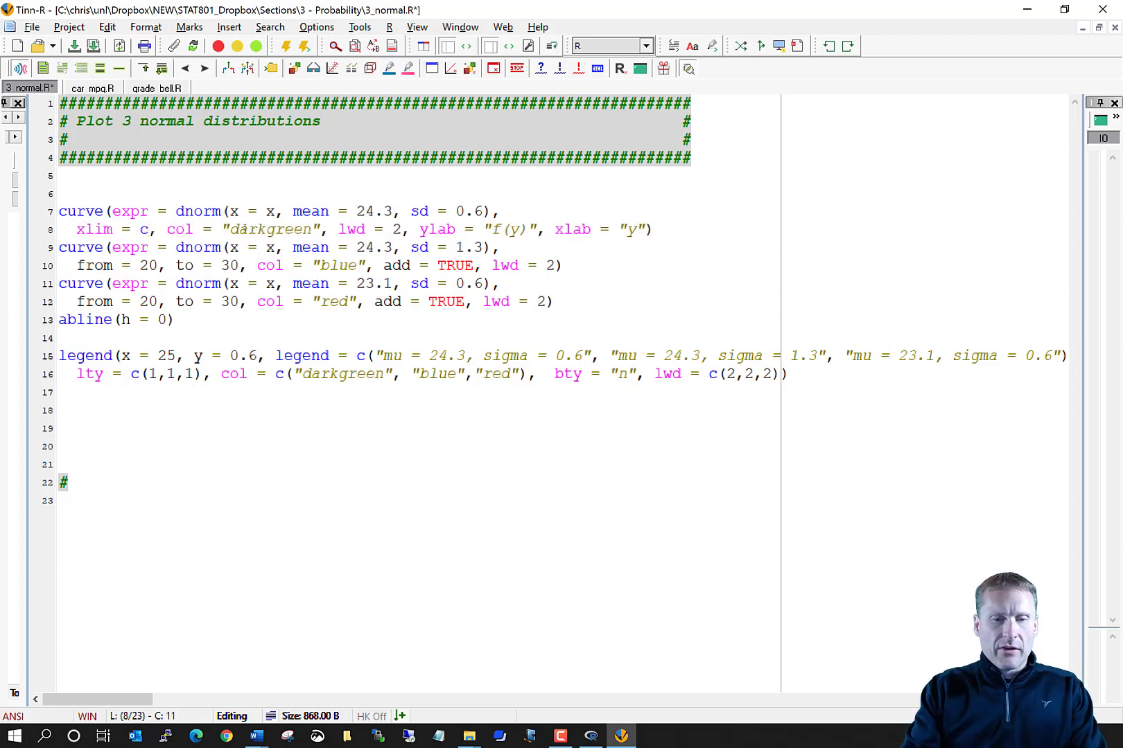
{"action": "type", "text": "("}
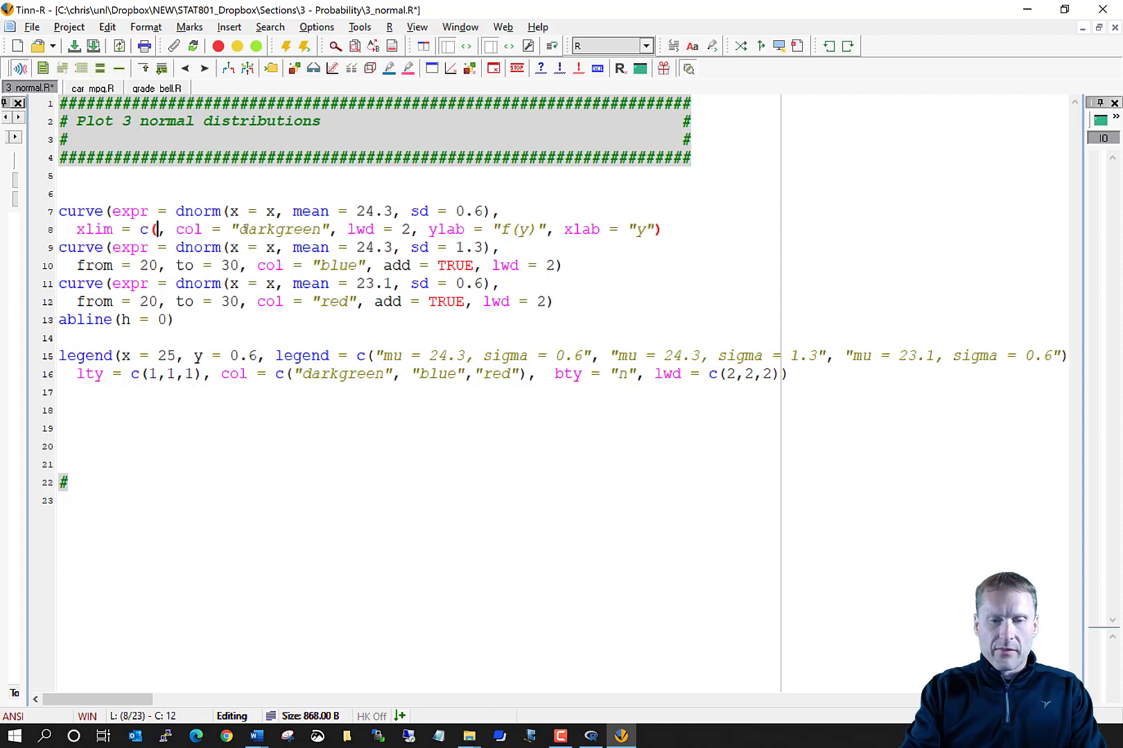
{"action": "type", "text": "20,30)"}
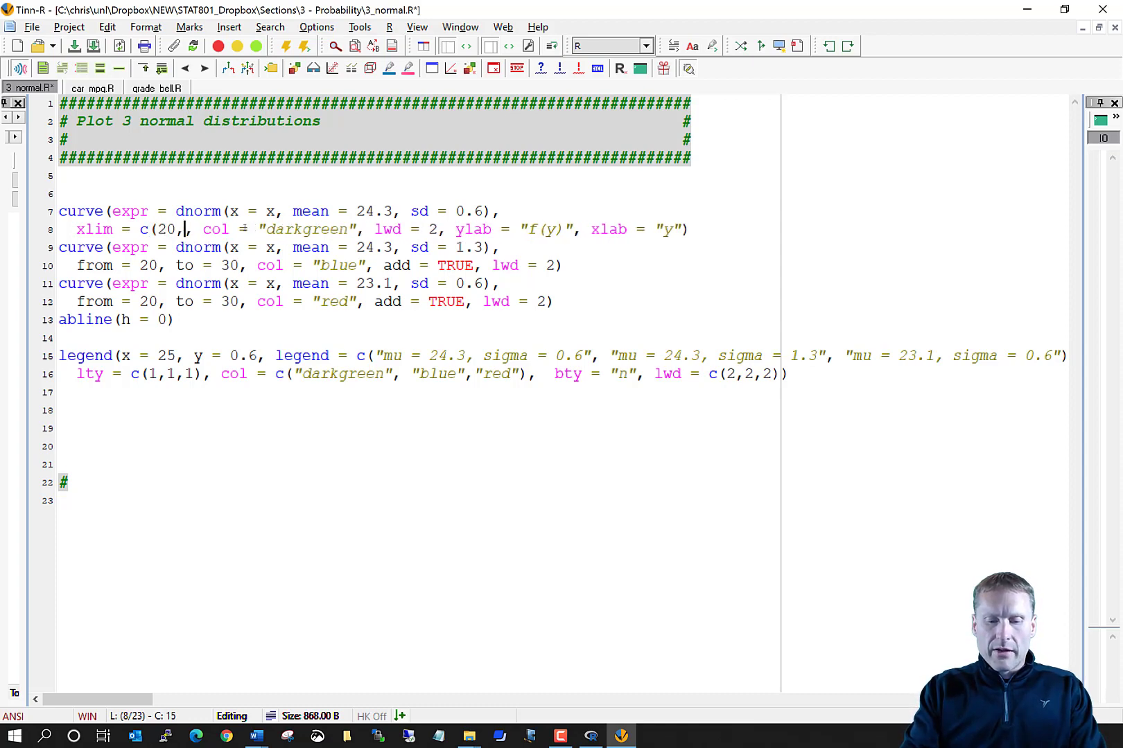
{"action": "type", "text": ","}
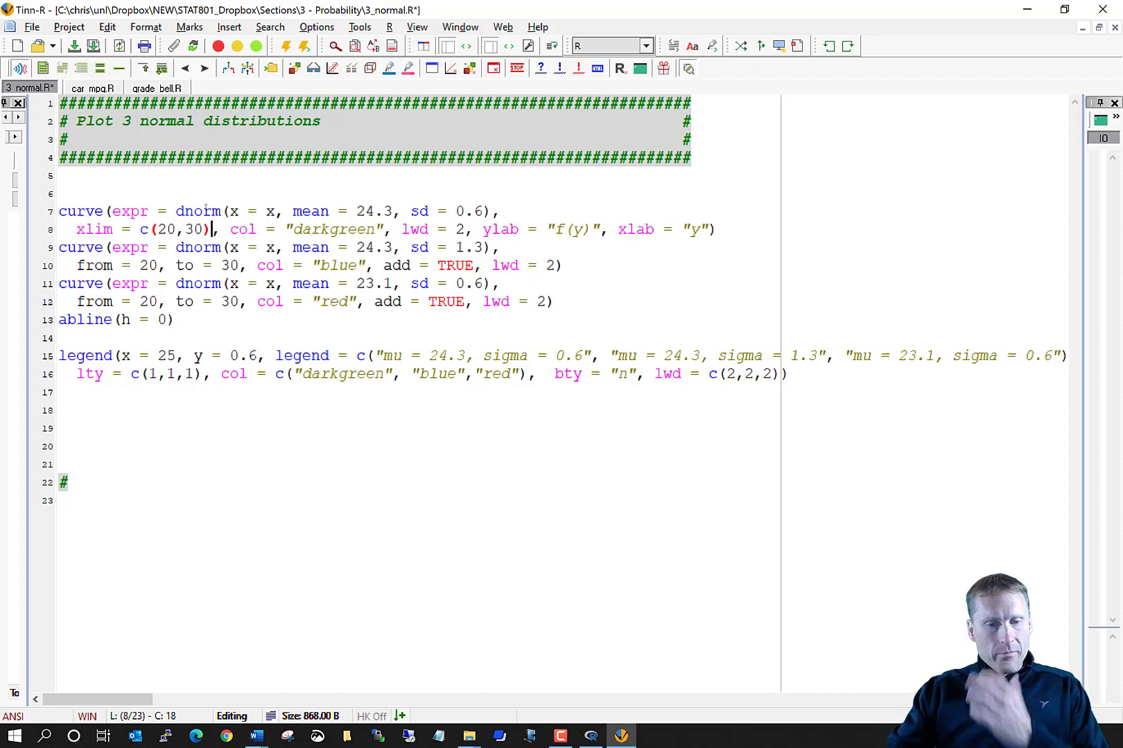
{"action": "left_click_drag", "start_coordinate": [75, 228], "coordinate": [211, 230]}
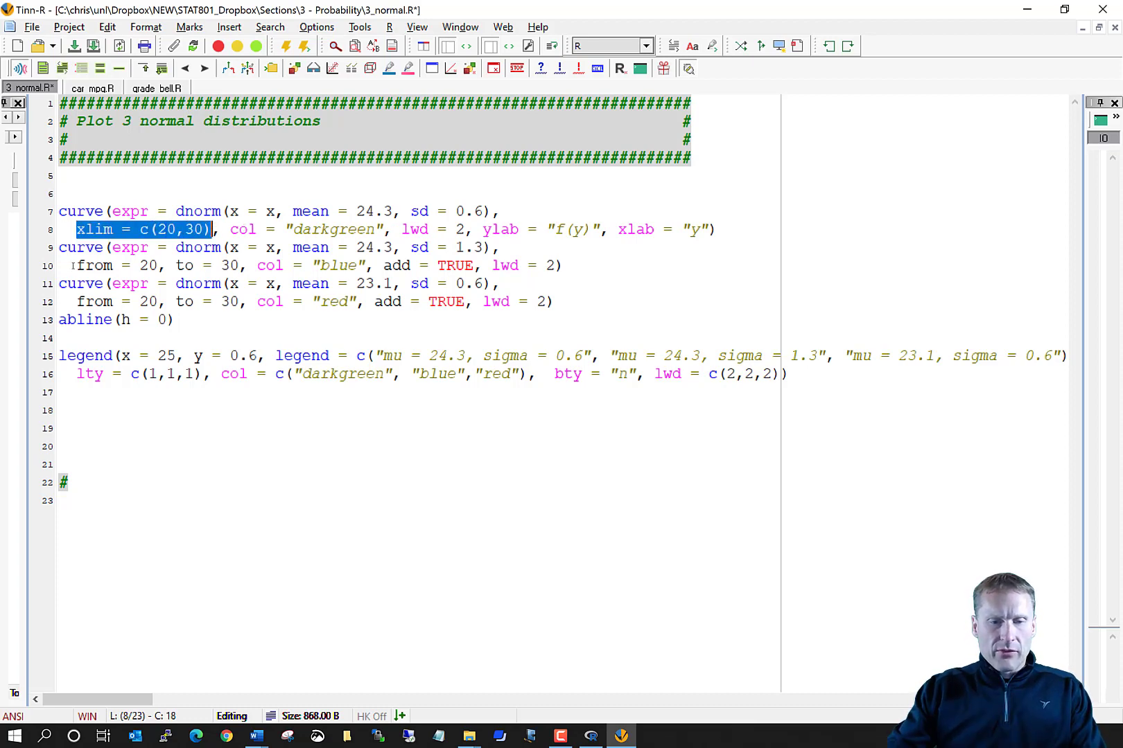
{"action": "key", "text": "ctrl+c"}
Paste xlim = c(20,30) over the from/to ranges on lines 10 and 12, and save the script.
{"action": "left_click_drag", "start_coordinate": [77, 266], "coordinate": [238, 266]}
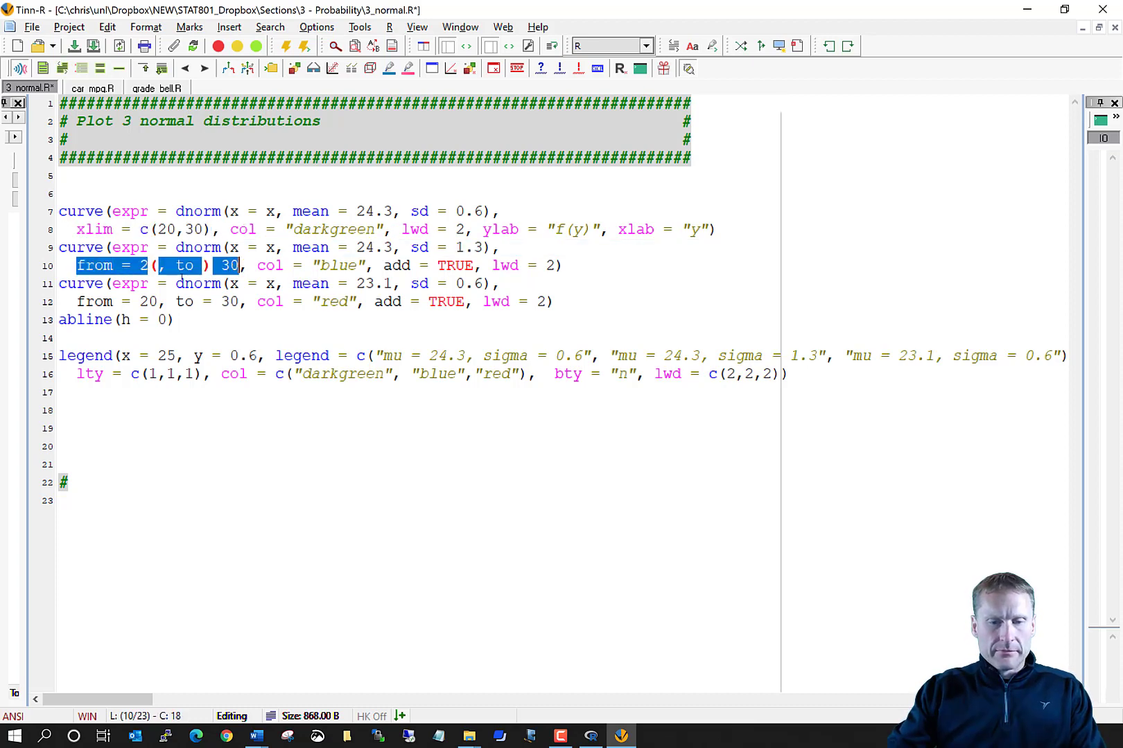
{"action": "key", "text": "ctrl+v"}
{"action": "left_click_drag", "start_coordinate": [77, 301], "coordinate": [244, 302]}
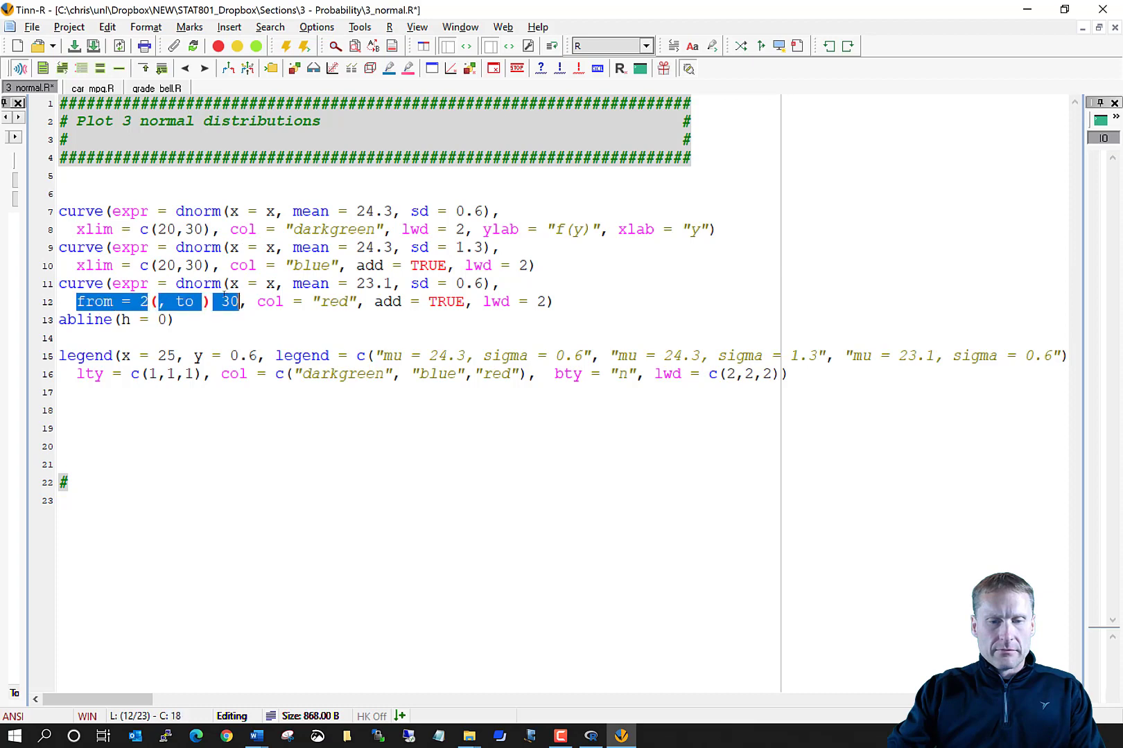
{"action": "key", "text": "ctrl+v"}
{"action": "left_click", "coordinate": [74, 46]}
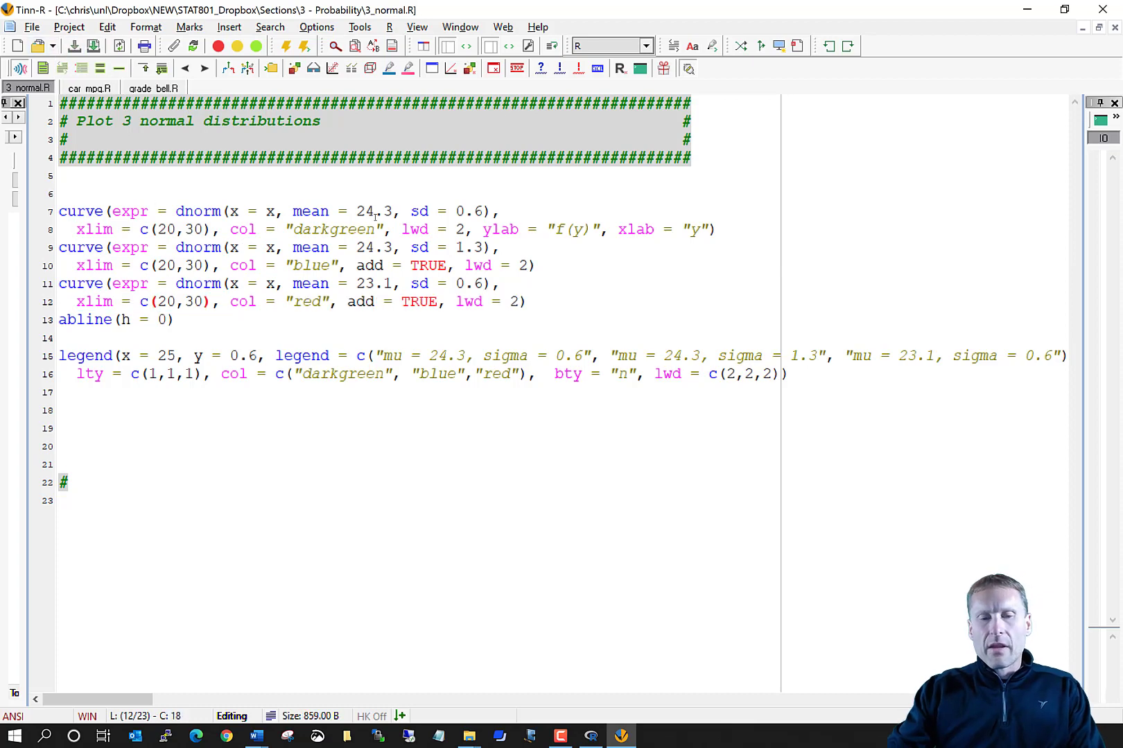
Run lines 7–8 to plot the dark green curve (mean 24.3, sd 0.6) for y from 20 to 30.
{"action": "left_click_drag", "start_coordinate": [232, 229], "coordinate": [519, 229]}
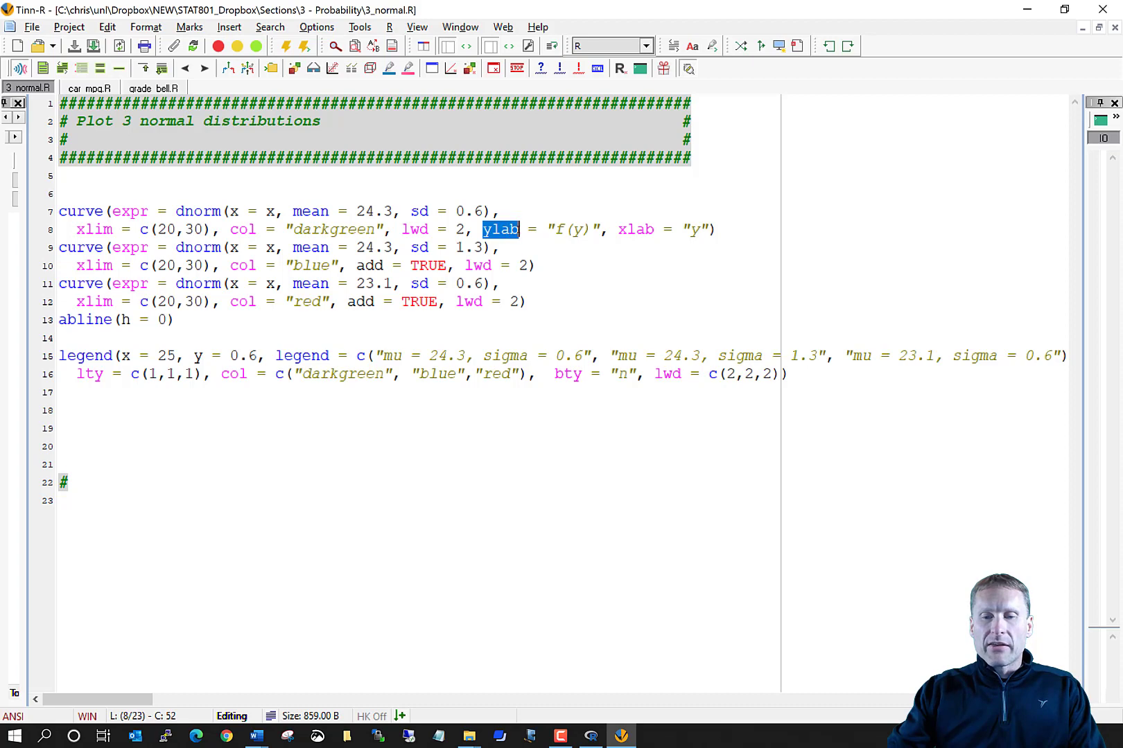
{"action": "left_click_drag", "start_coordinate": [608, 229], "coordinate": [671, 230]}
{"action": "left_click_drag", "start_coordinate": [225, 185], "coordinate": [726, 229]}
{"action": "key", "text": "ctrl+alt+s"}
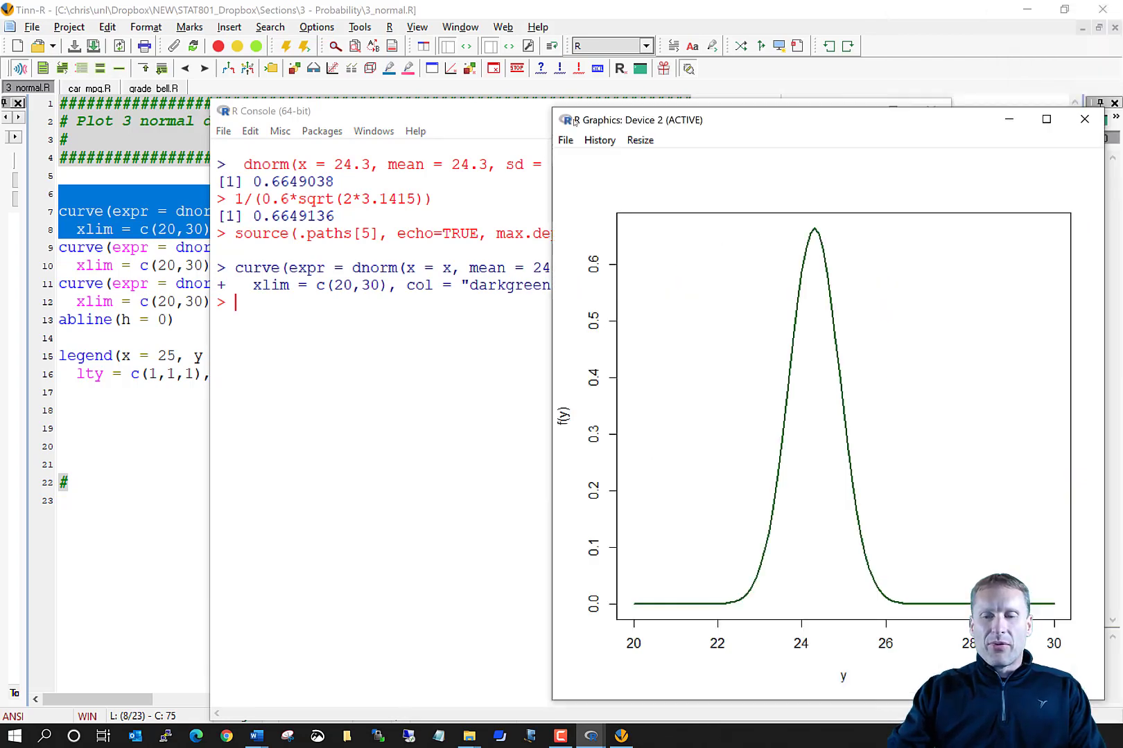
{"action": "left_click_drag", "start_coordinate": [574, 121], "coordinate": [321, 77]}
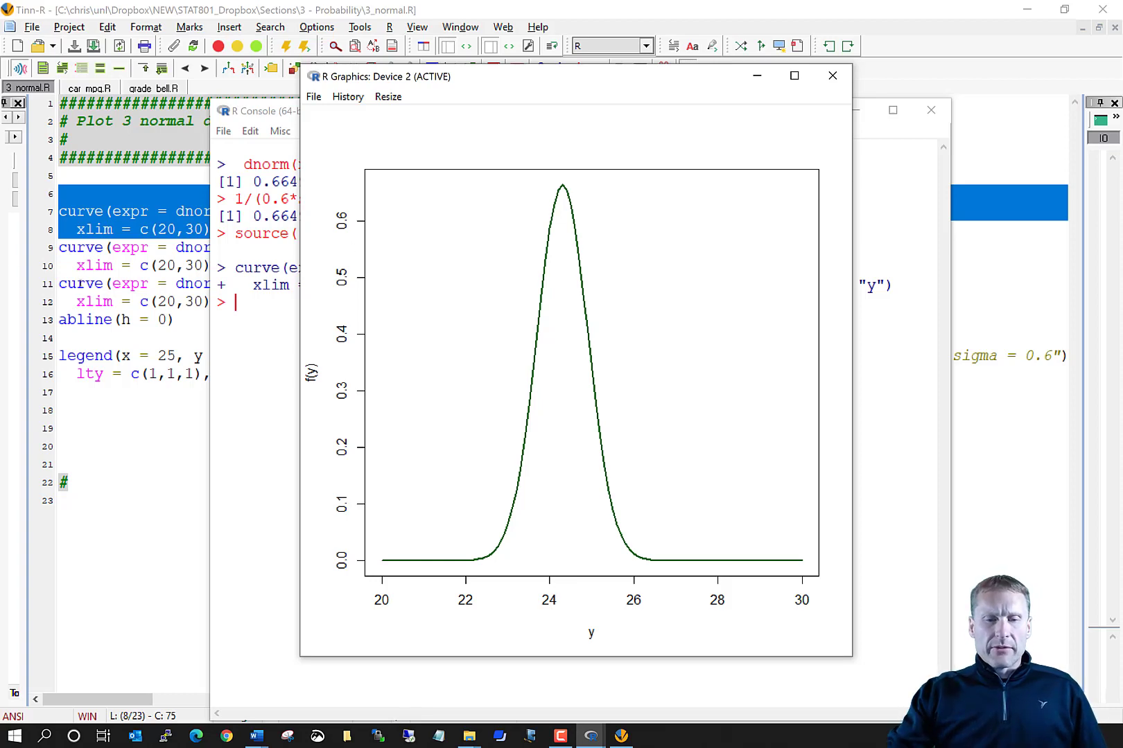
Send lines 9–10 to R, adding the blue curve (mean 24.3, sd 1.3) with add = TRUE.
{"action": "left_click", "coordinate": [135, 284]}
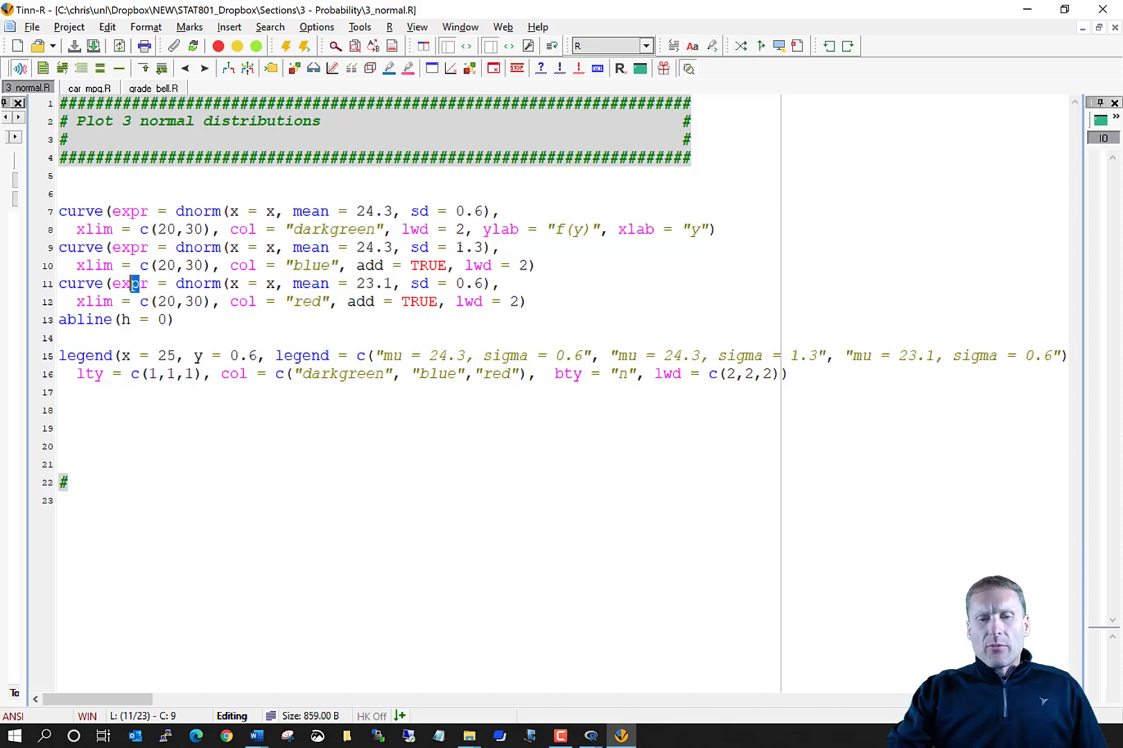
{"action": "left_click_drag", "start_coordinate": [457, 247], "coordinate": [483, 247]}
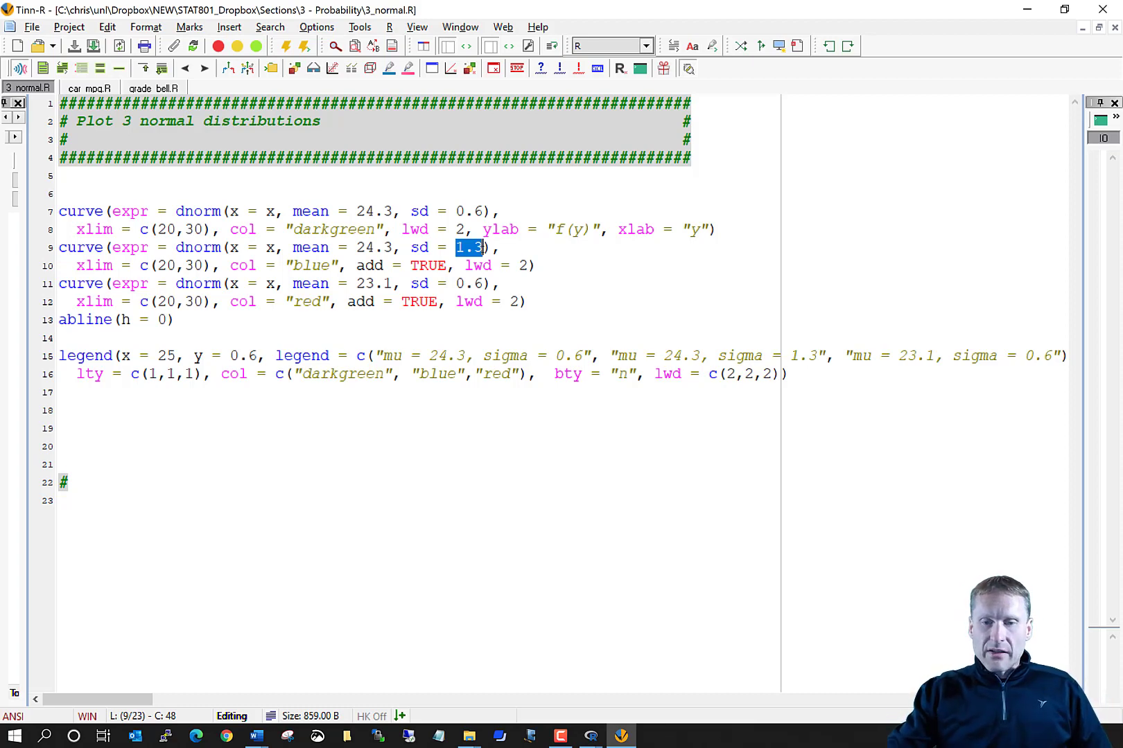
{"action": "double_click", "coordinate": [82, 249]}
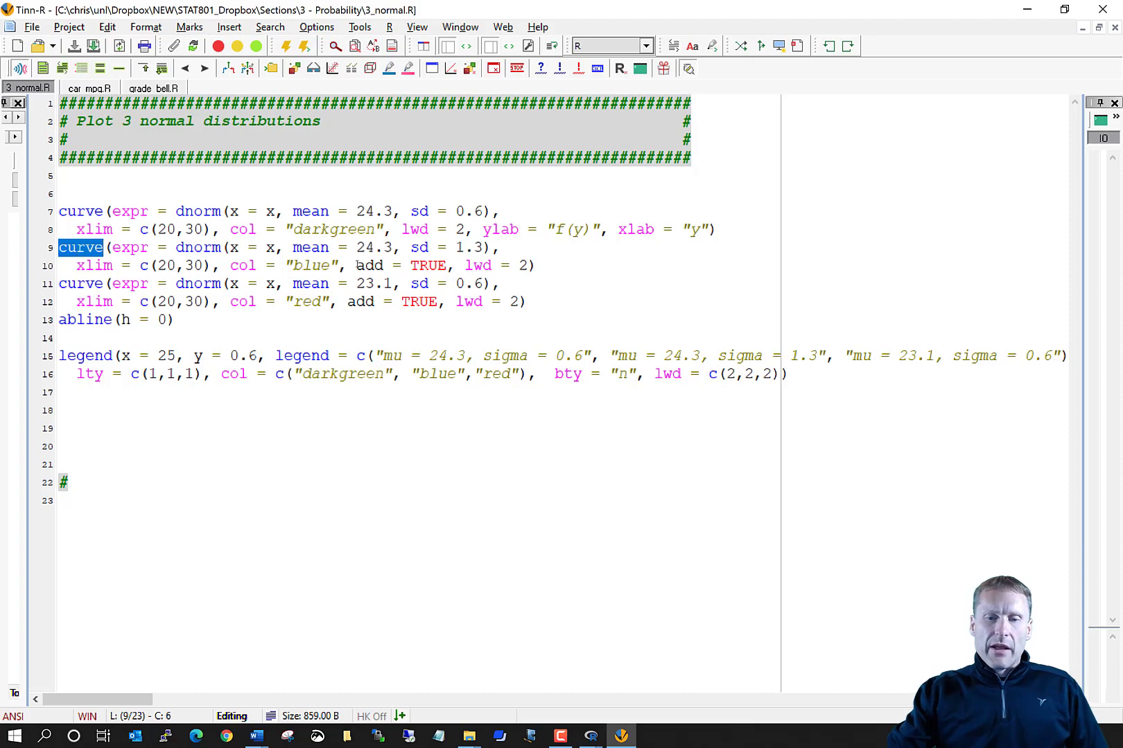
{"action": "left_click_drag", "start_coordinate": [357, 265], "coordinate": [460, 263]}
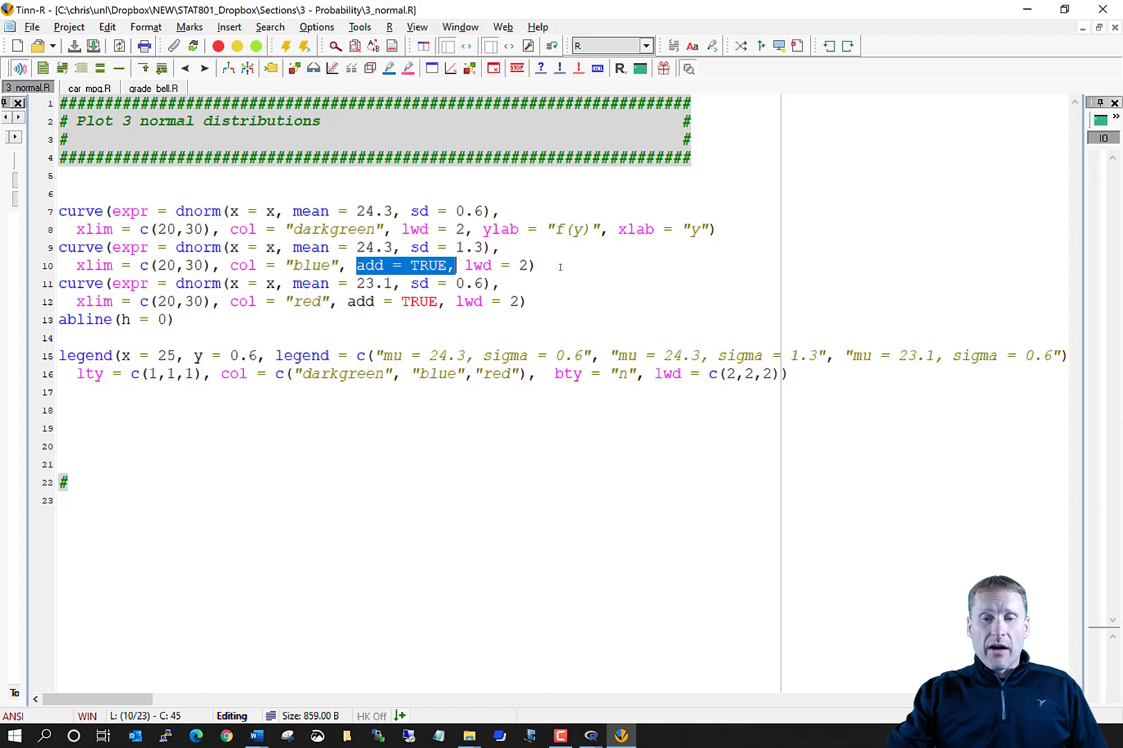
{"action": "left_click_drag", "start_coordinate": [560, 267], "coordinate": [59, 248]}
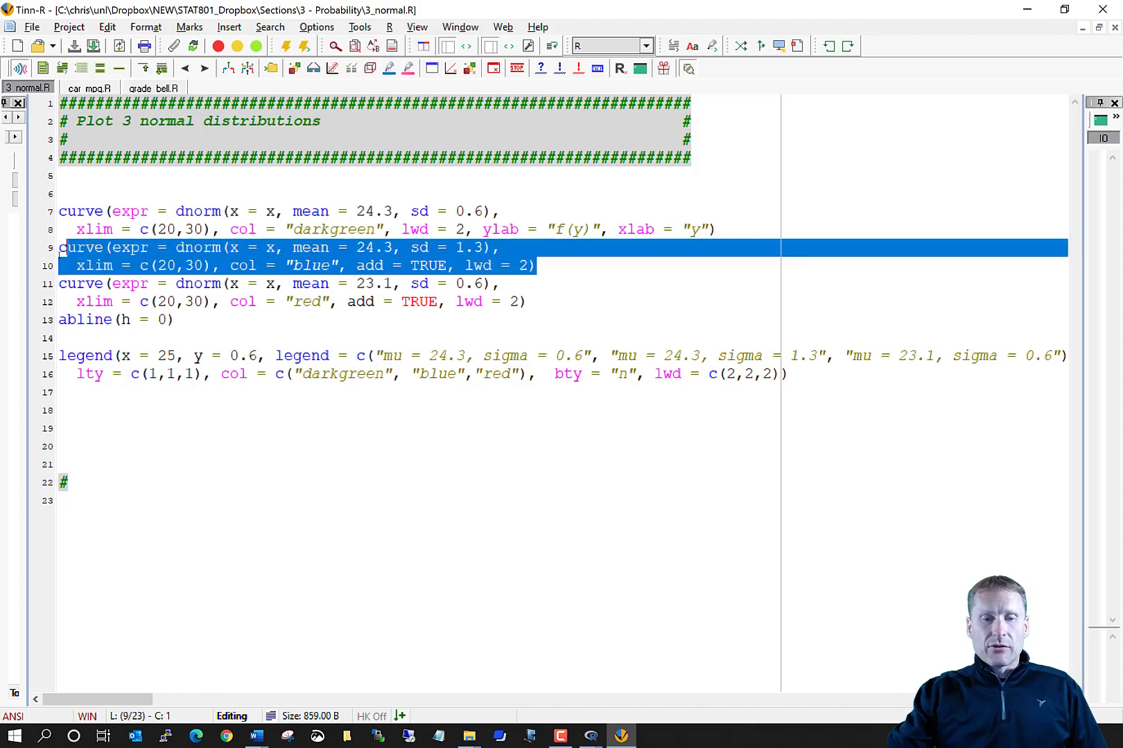
{"action": "left_click", "coordinate": [61, 69]}
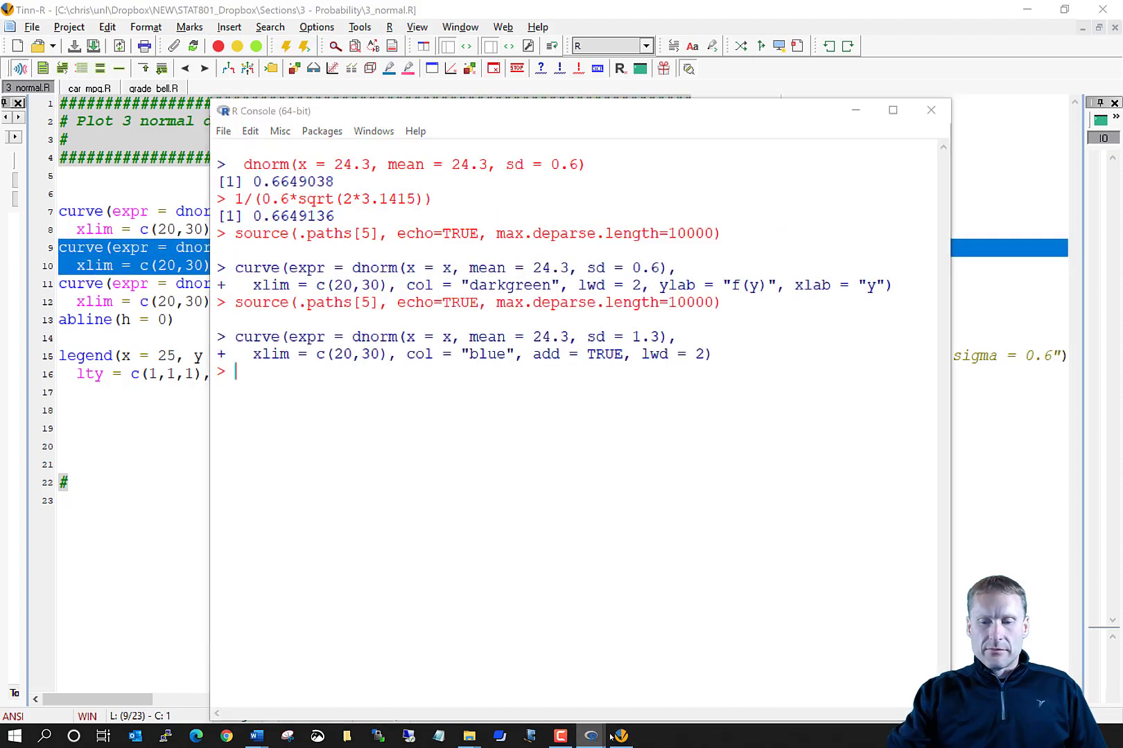
Bring the R Graphics window forward to show the blue curve over the dark green one.
{"action": "mouse_move", "coordinate": [610, 738]}
{"action": "left_click", "coordinate": [654, 700]}
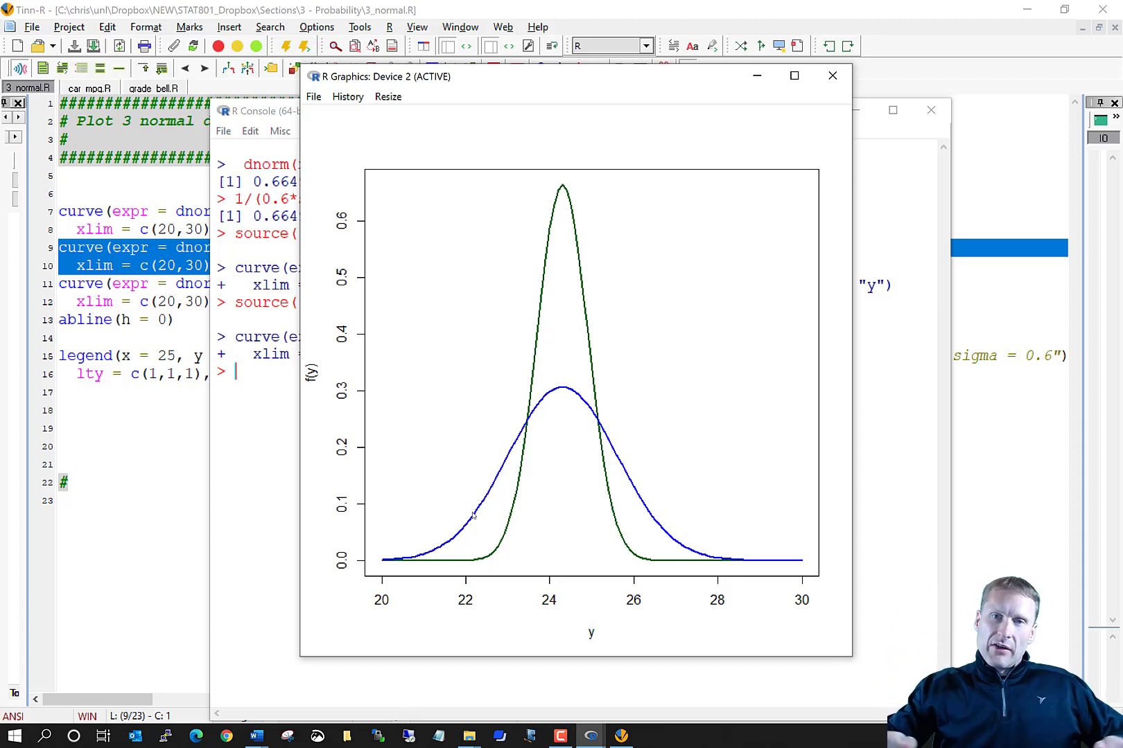
Send the red curve (mean 23.1, sd 0.6) and zero-line code, which errors at the unclosed abline(h = 0.
{"action": "left_click", "coordinate": [187, 318]}
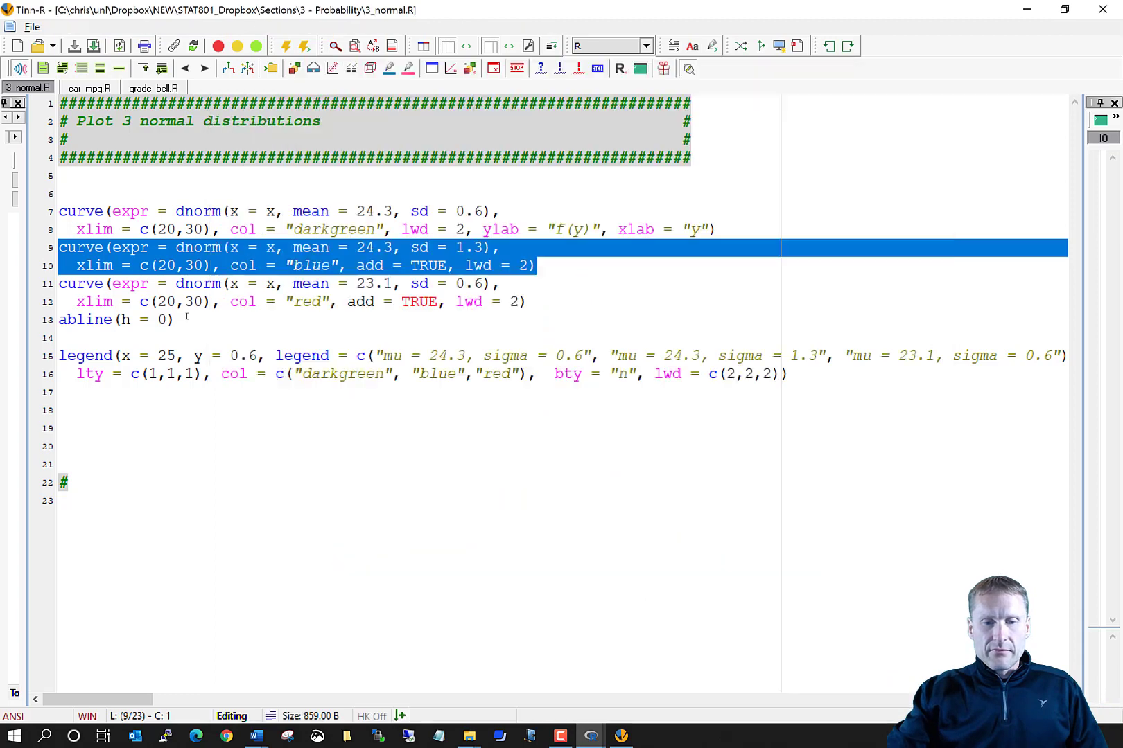
{"action": "left_click_drag", "start_coordinate": [176, 211], "coordinate": [493, 210]}
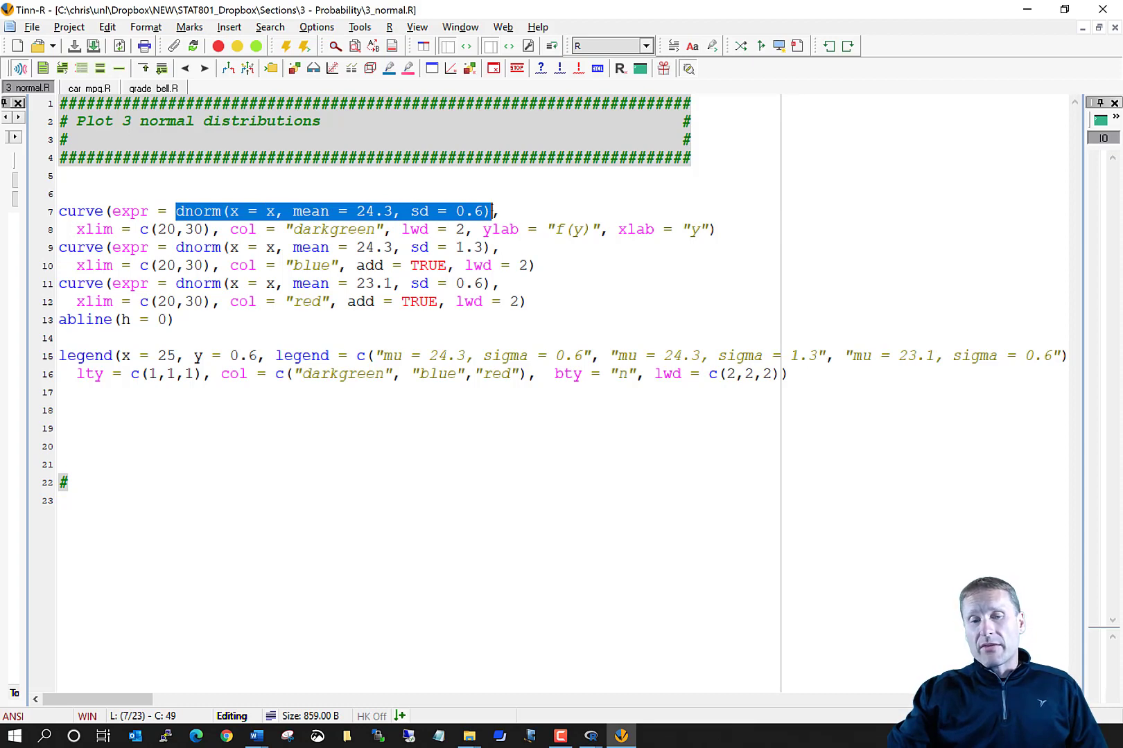
{"action": "left_click_drag", "start_coordinate": [356, 283], "coordinate": [394, 283]}
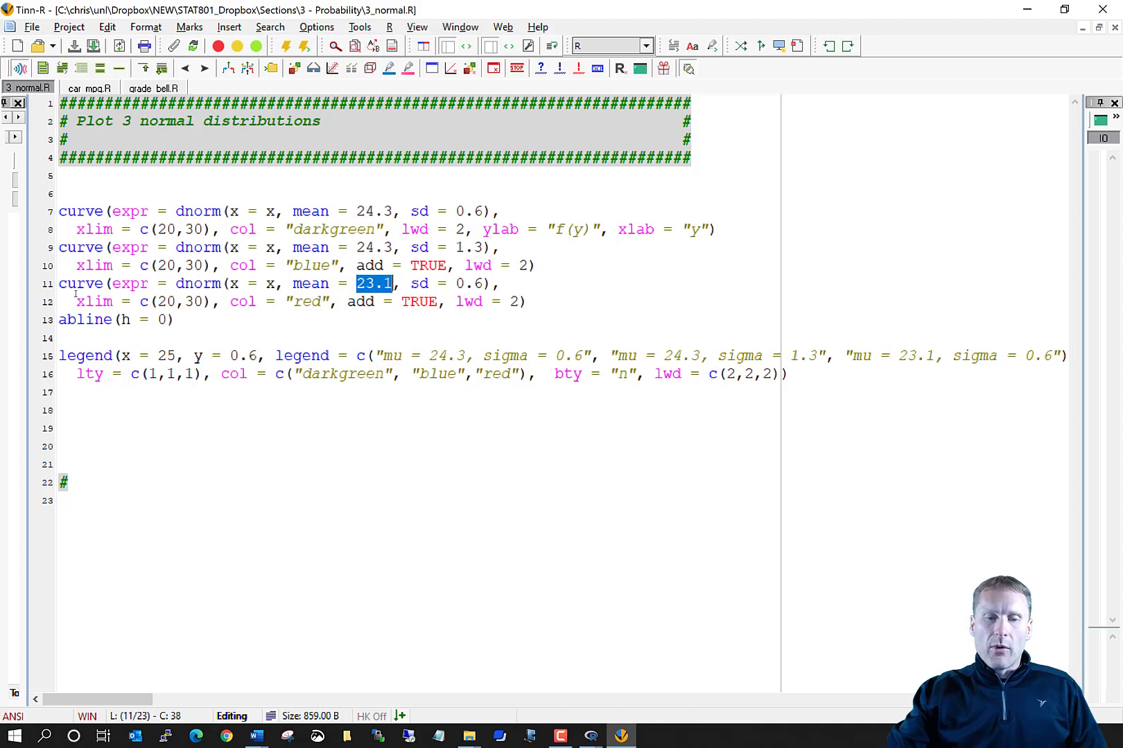
{"action": "left_click_drag", "start_coordinate": [58, 283], "coordinate": [554, 301]}
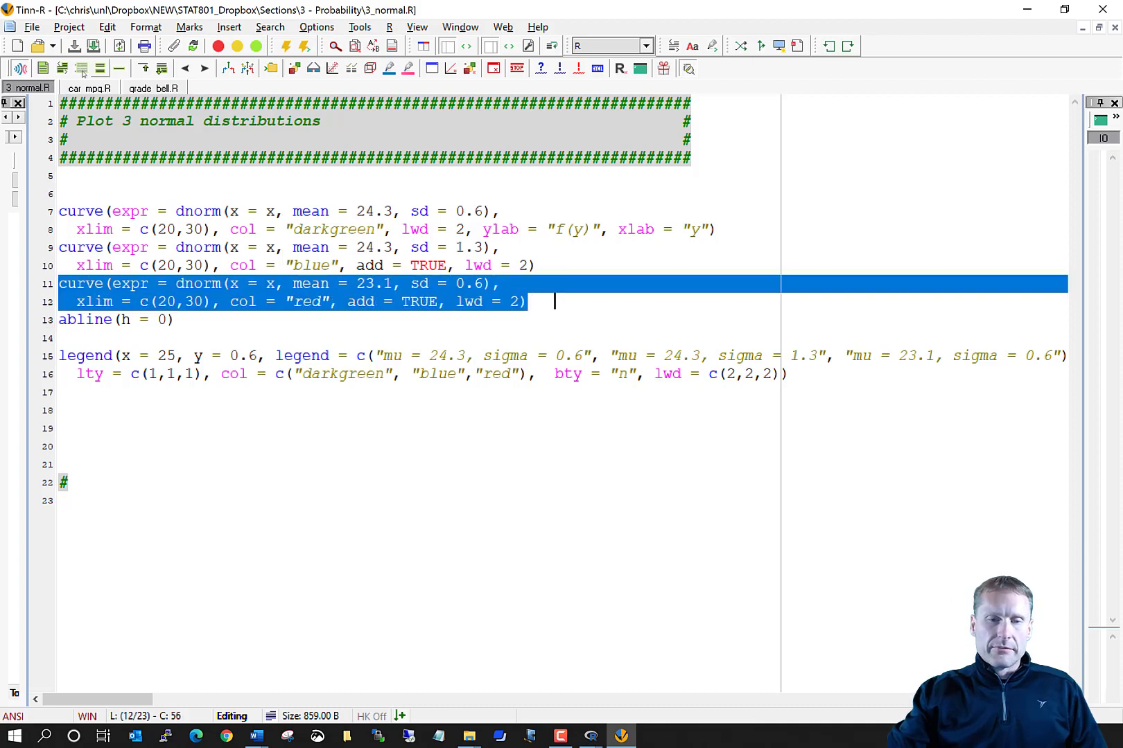
{"action": "left_click_drag", "start_coordinate": [166, 319], "coordinate": [52, 285]}
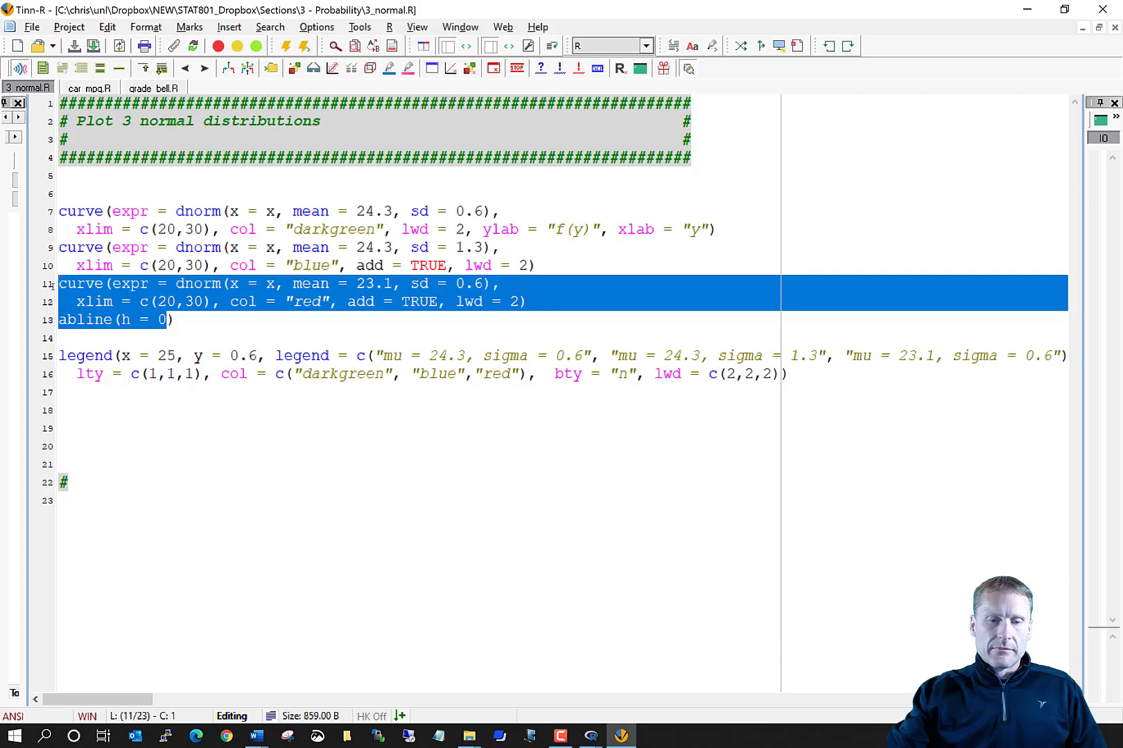
{"action": "left_click", "coordinate": [62, 68]}
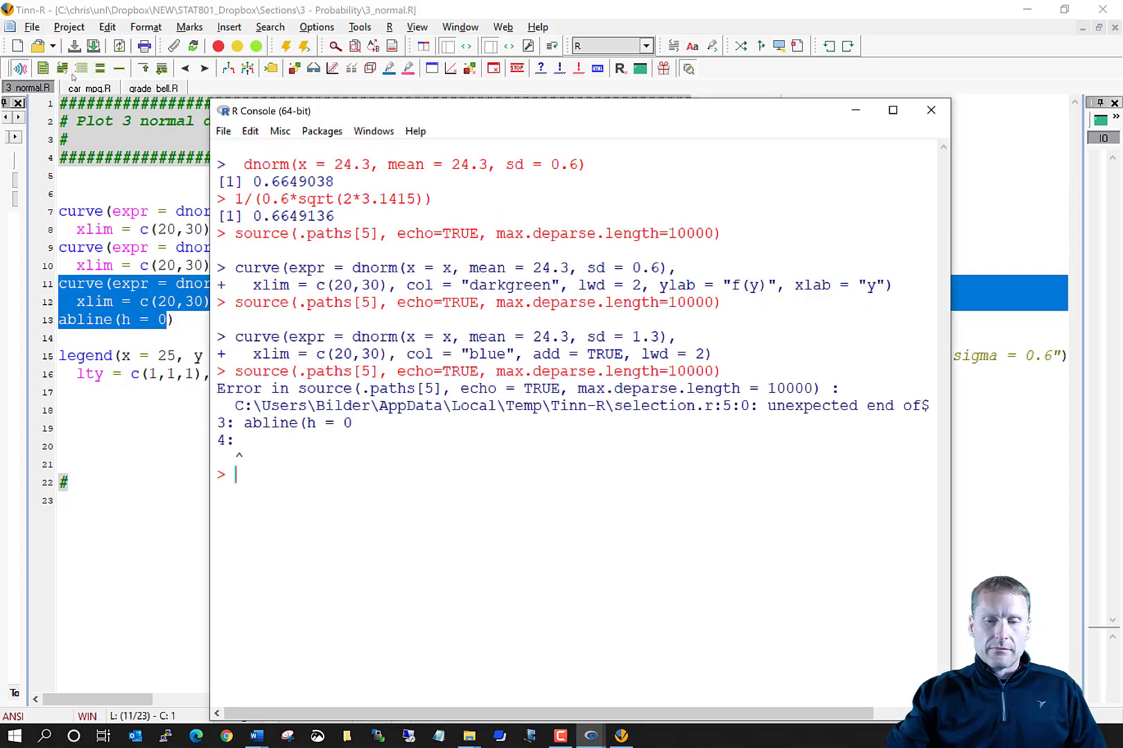
Reselect all of lines 11–13, including the closing parenthesis of abline(h = 0), and resend them to R.
{"action": "left_click", "coordinate": [65, 283]}
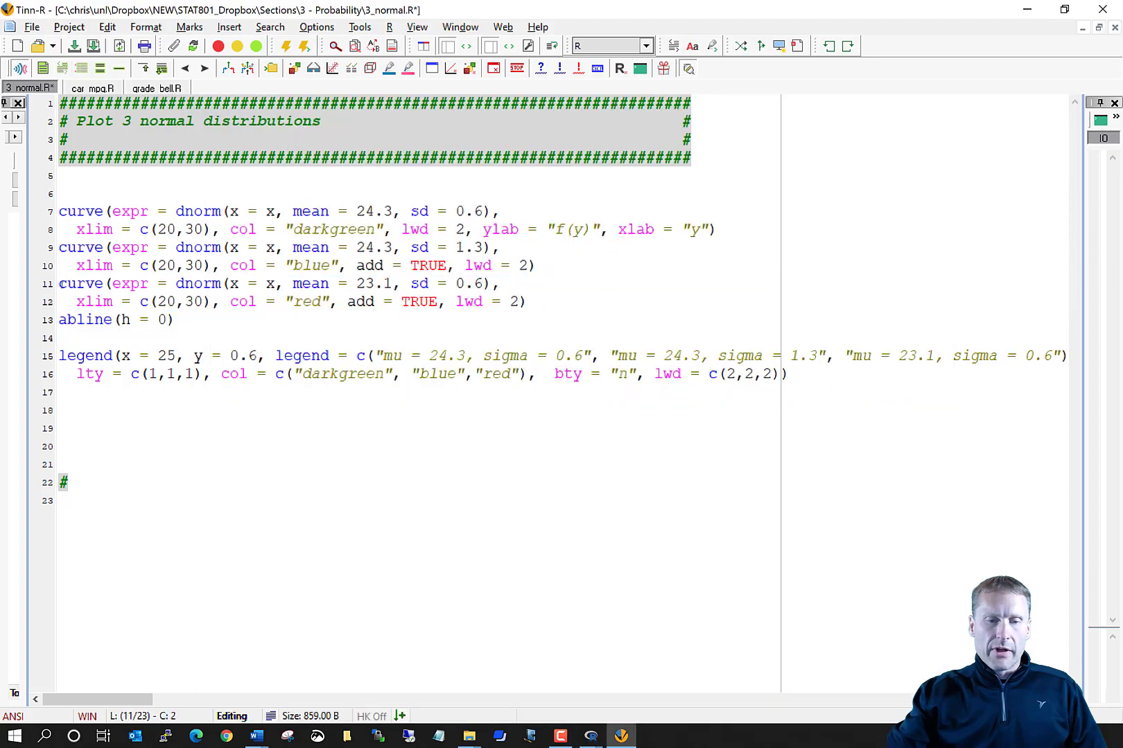
{"action": "left_click_drag", "start_coordinate": [61, 283], "coordinate": [182, 320]}
{"action": "left_click", "coordinate": [61, 68]}
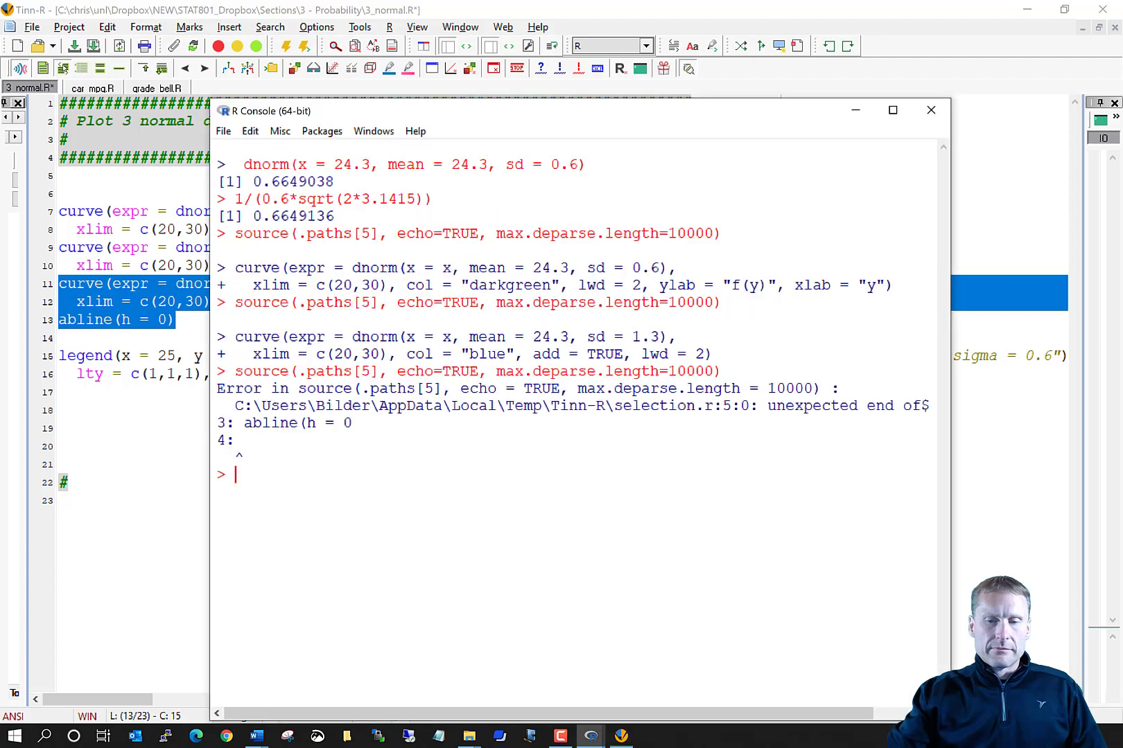
Bring R Graphics forward to show the red curve at 23.1 alongside the green and blue curves.
{"action": "mouse_move", "coordinate": [590, 736]}
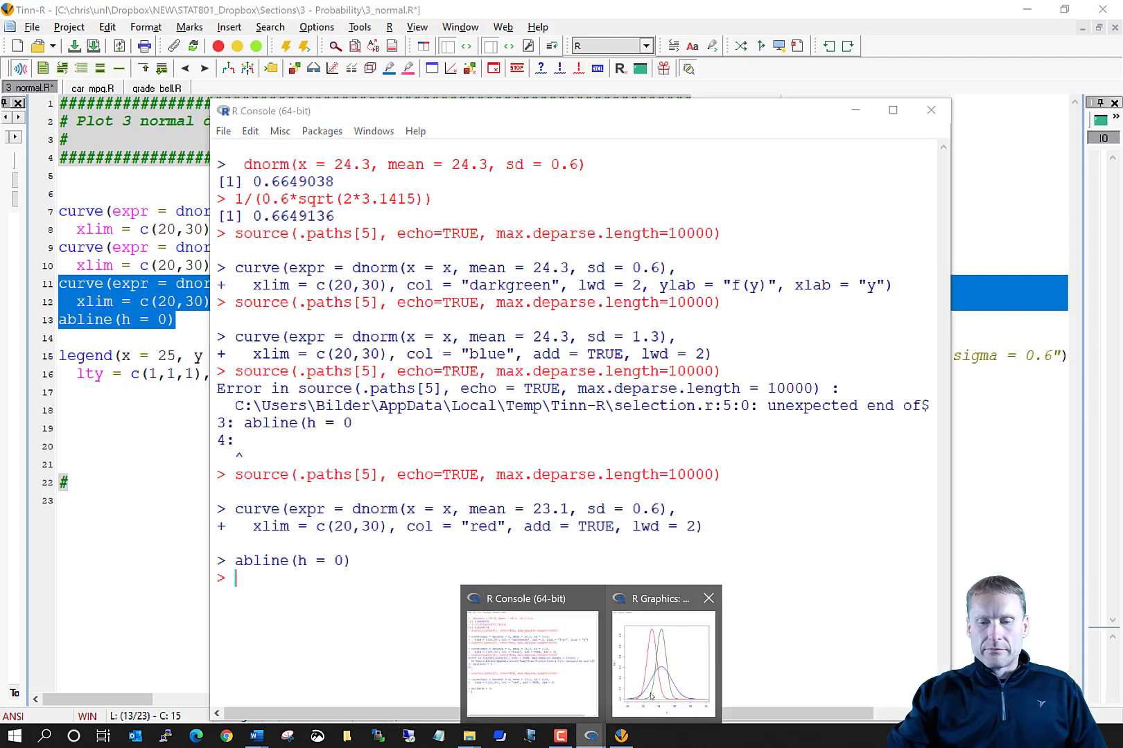
{"action": "left_click", "coordinate": [650, 696]}
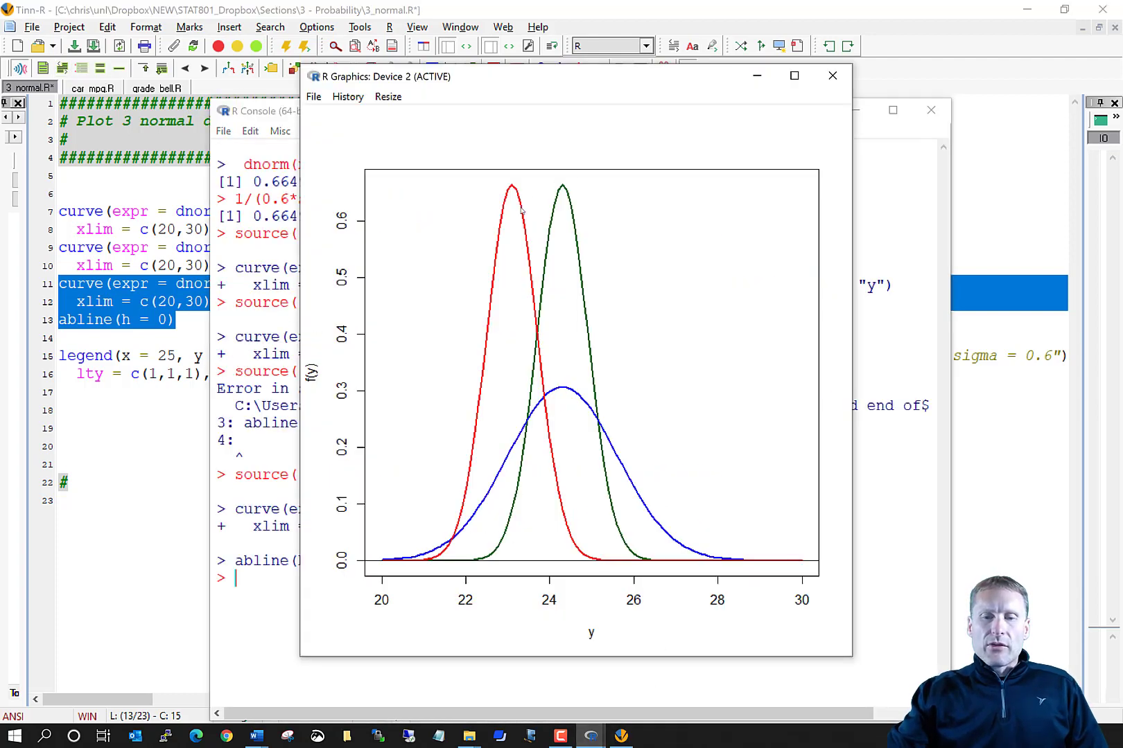